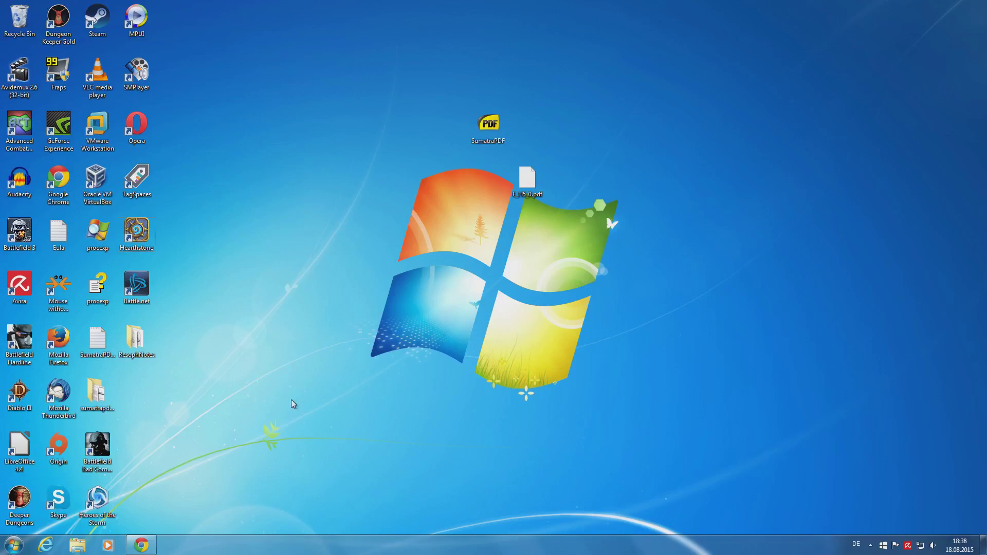
Switch to Chrome and open the Sumatra PDF website's download page from the Google results for sumatra pdf
{"action": "left_click", "coordinate": [142, 545]}
{"action": "left_click", "coordinate": [60, 5]}
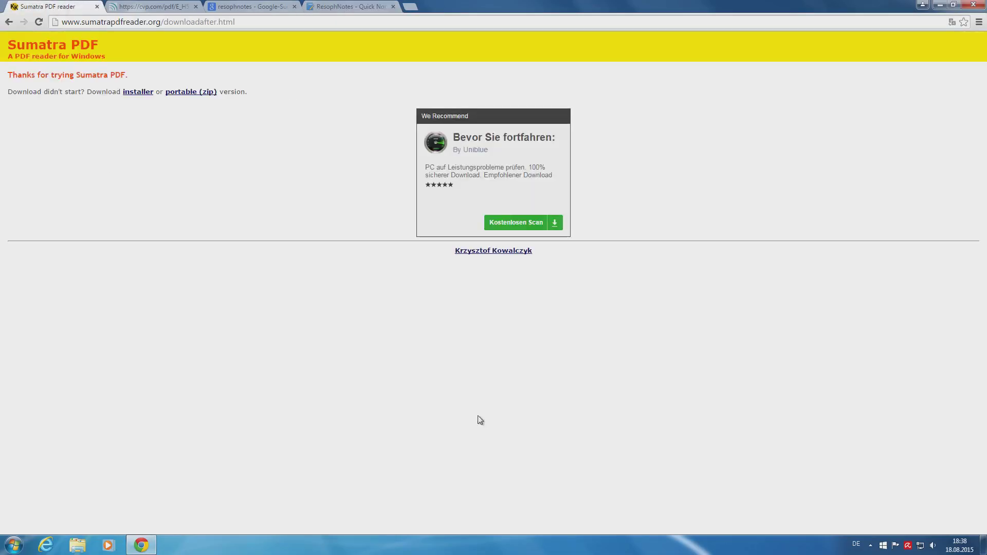
{"action": "left_click", "coordinate": [10, 23]}
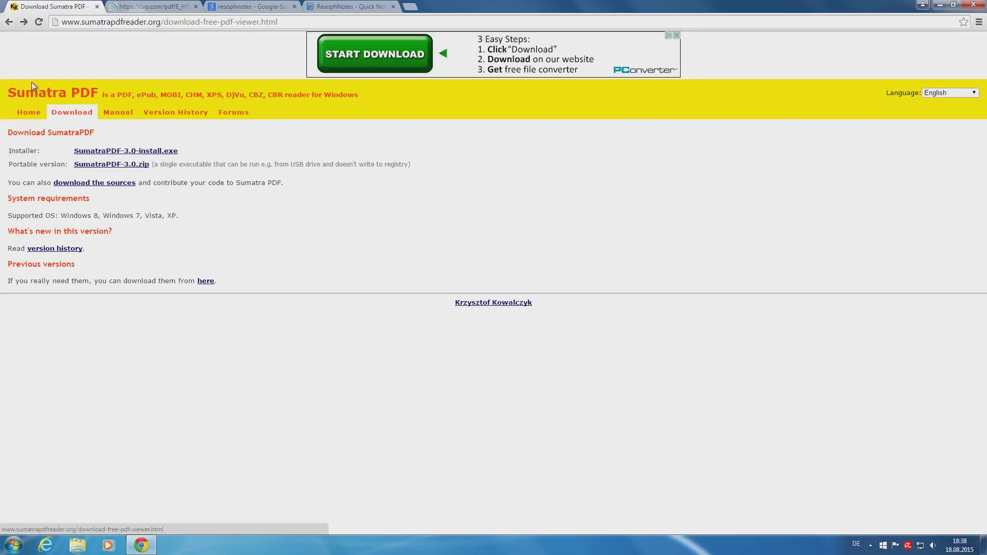
{"action": "left_click", "coordinate": [9, 22]}
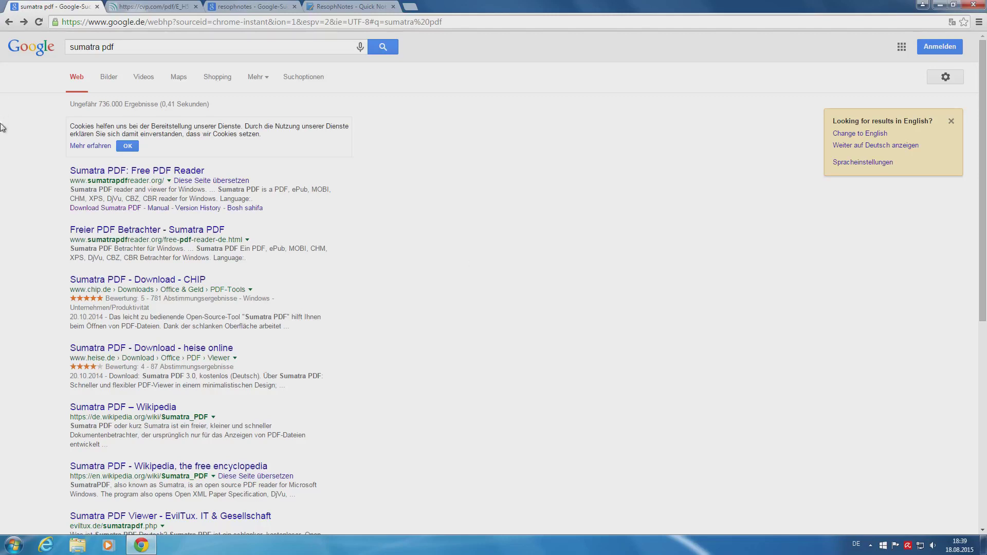
{"action": "left_click", "coordinate": [95, 172]}
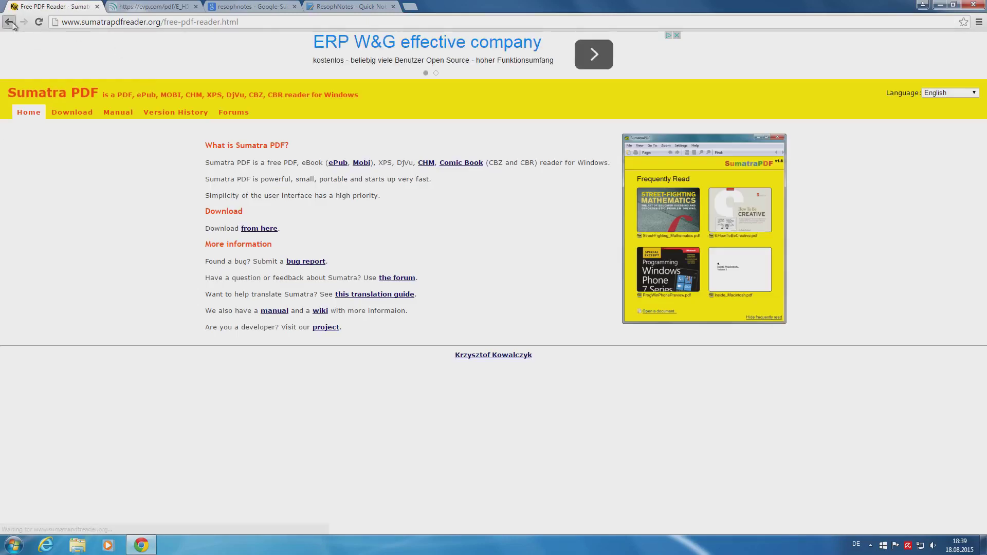
{"action": "key", "text": "alt+Left"}
{"action": "left_click", "coordinate": [122, 209]}
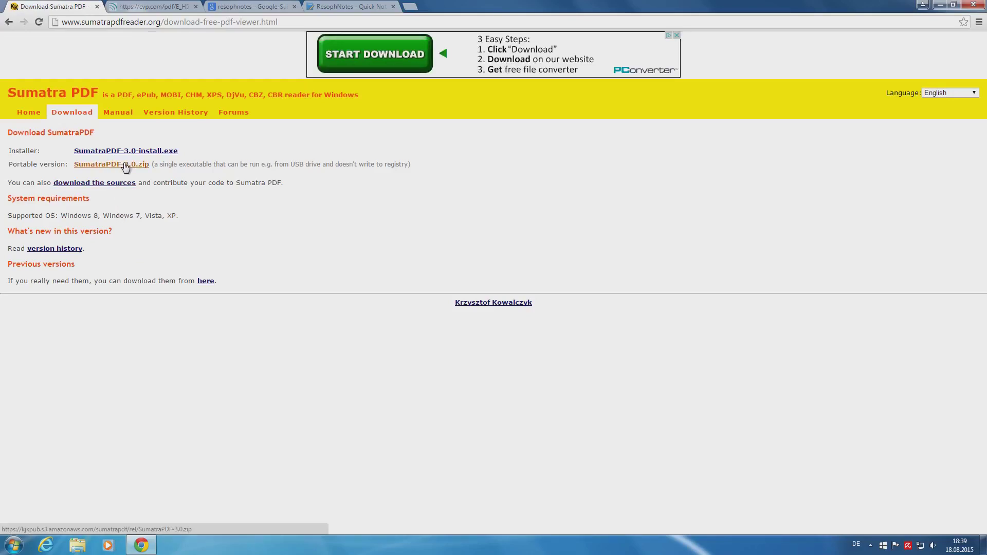
Launch SumatraPDF from the desktop, shift its window towards the screen's middle, and open E_H5_0.pdf
{"action": "left_click", "coordinate": [941, 5]}
{"action": "double_click", "coordinate": [480, 129]}
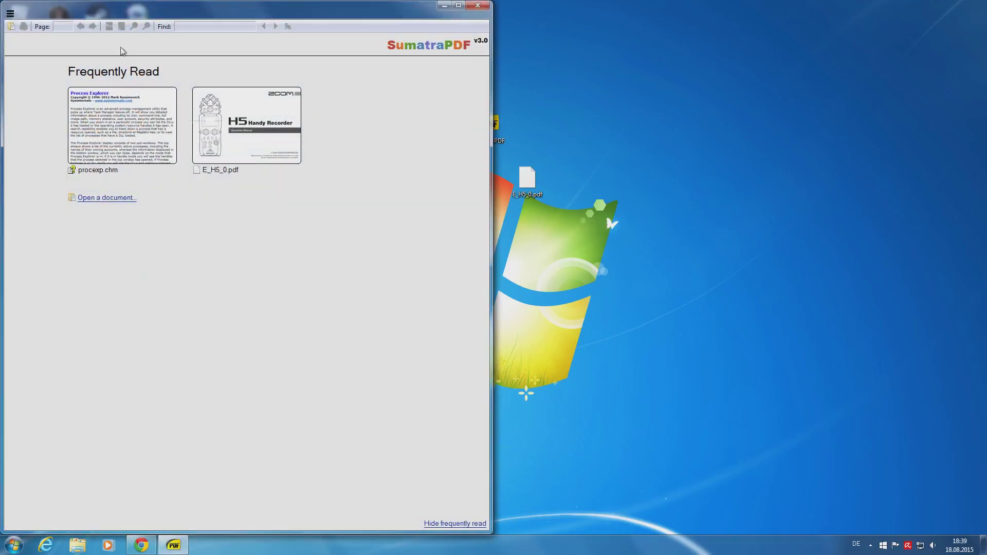
{"action": "left_click_drag", "start_coordinate": [197, 18], "coordinate": [452, 21]}
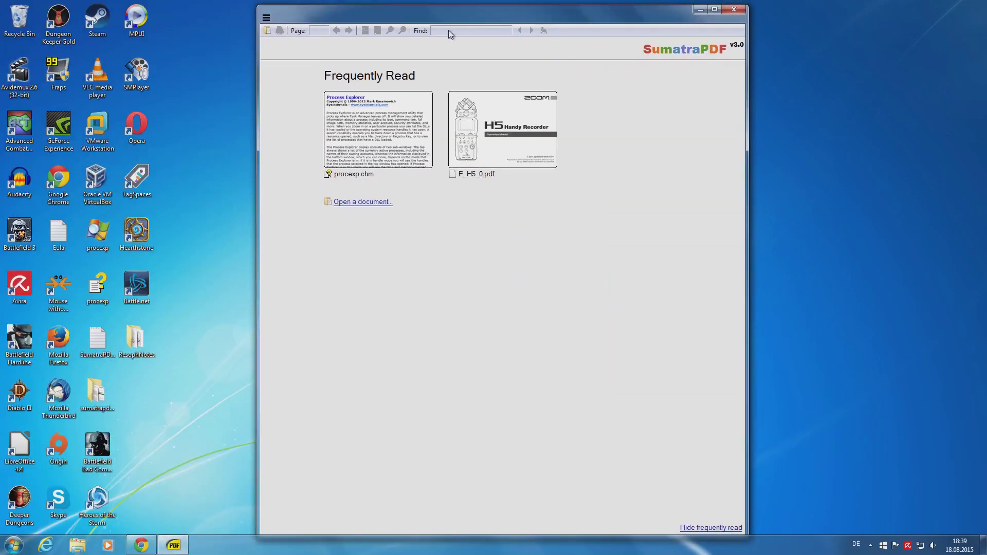
{"action": "left_click", "coordinate": [264, 31]}
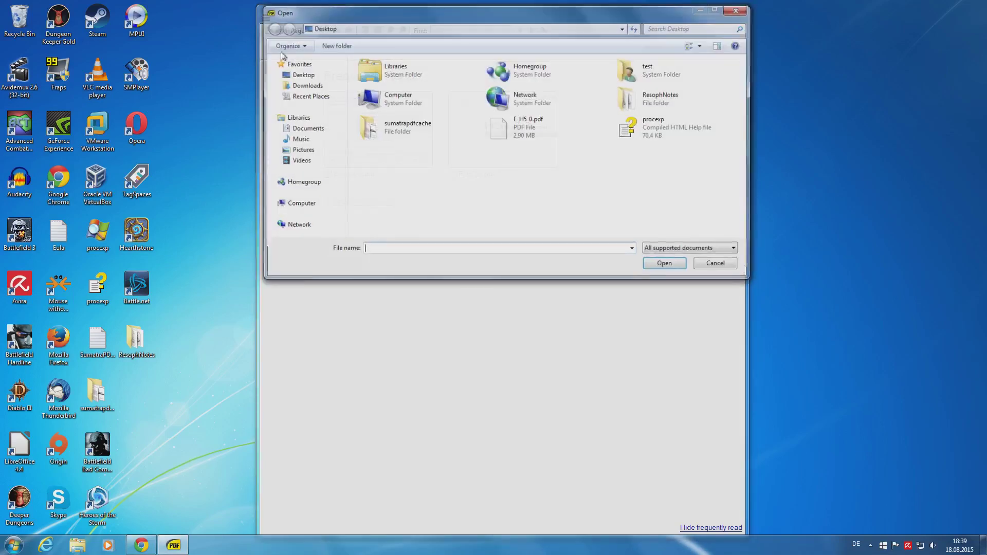
{"action": "left_click", "coordinate": [523, 131]}
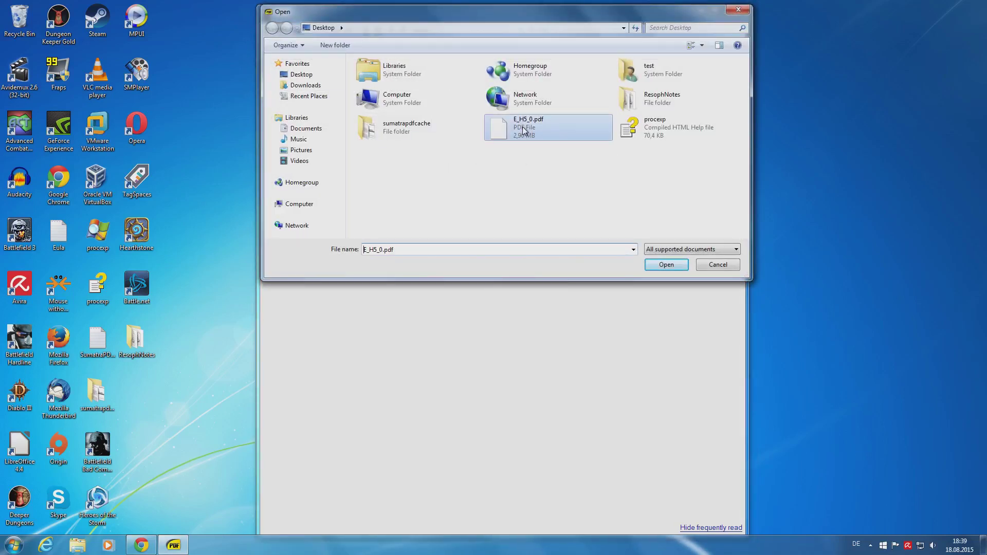
{"action": "key", "text": "Return"}
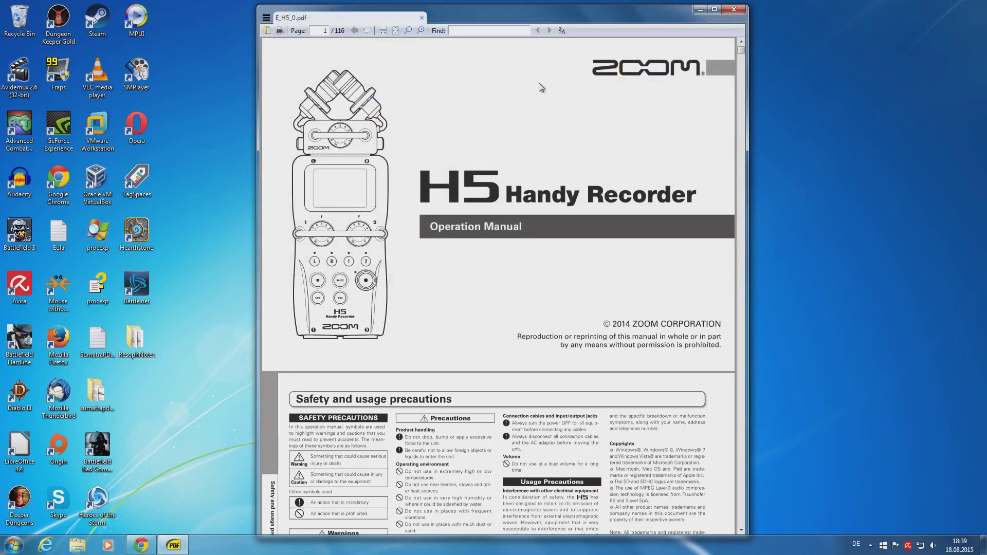
Read the manual down to page 3, close SumatraPDF, and reopen E_H5_0.pdf from Frequently Read
{"action": "scroll", "coordinate": [583, 120], "scroll_direction": "down", "scroll_amount": 15}
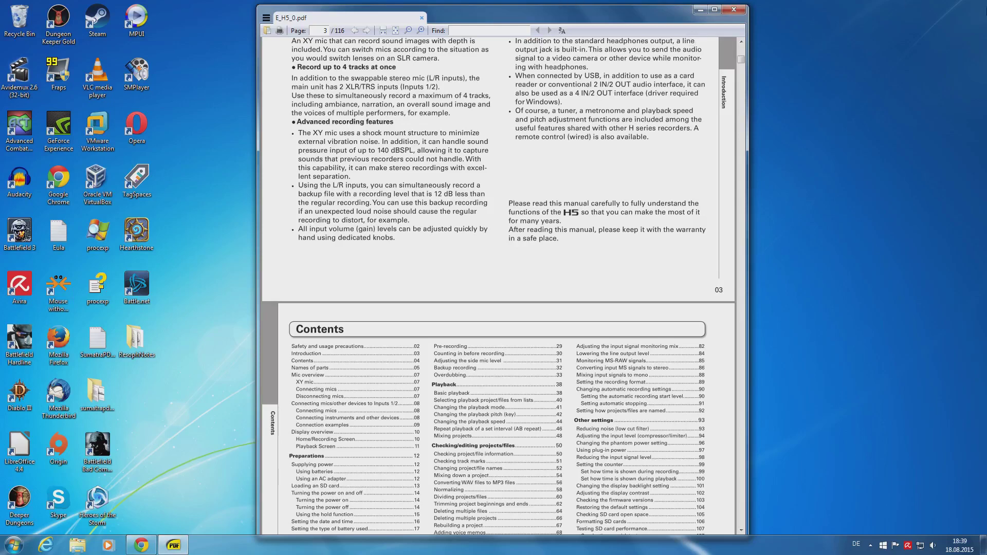
{"action": "left_click", "coordinate": [740, 12]}
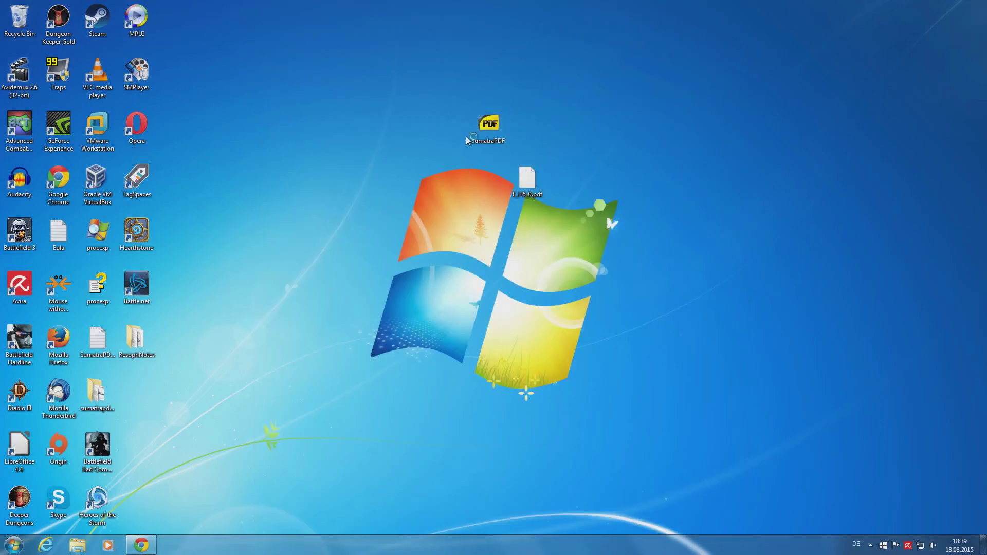
{"action": "double_click", "coordinate": [488, 126]}
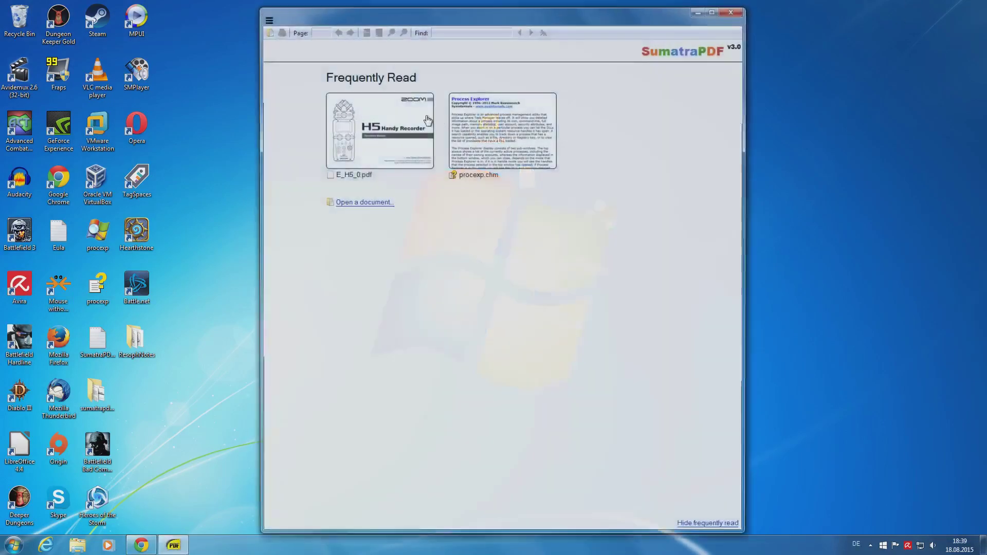
{"action": "left_click", "coordinate": [360, 134]}
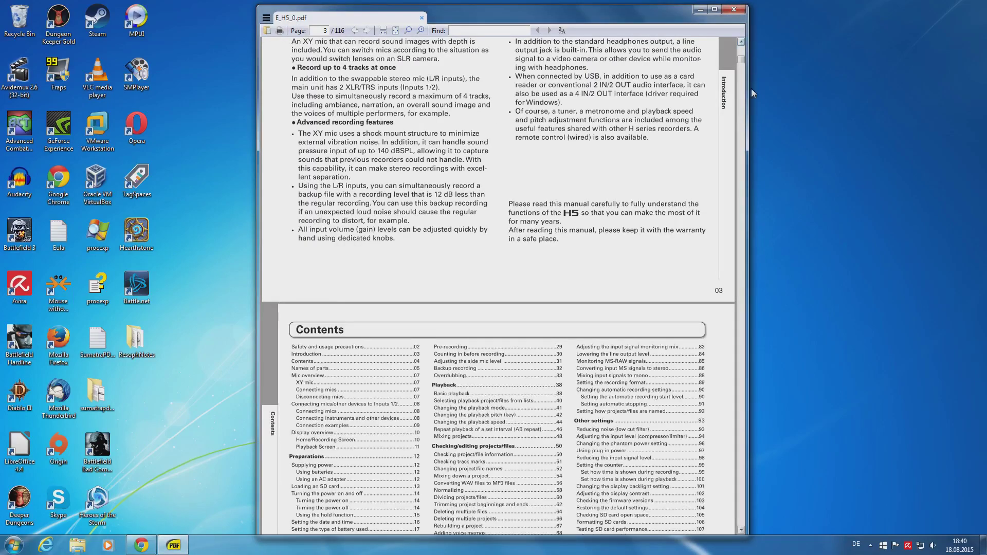
Advance the manual to page 4, restart SumatraPDF, and reopen the document from Frequently Read
{"action": "scroll", "coordinate": [723, 117], "scroll_direction": "down", "scroll_amount": 7}
{"action": "left_click", "coordinate": [733, 9]}
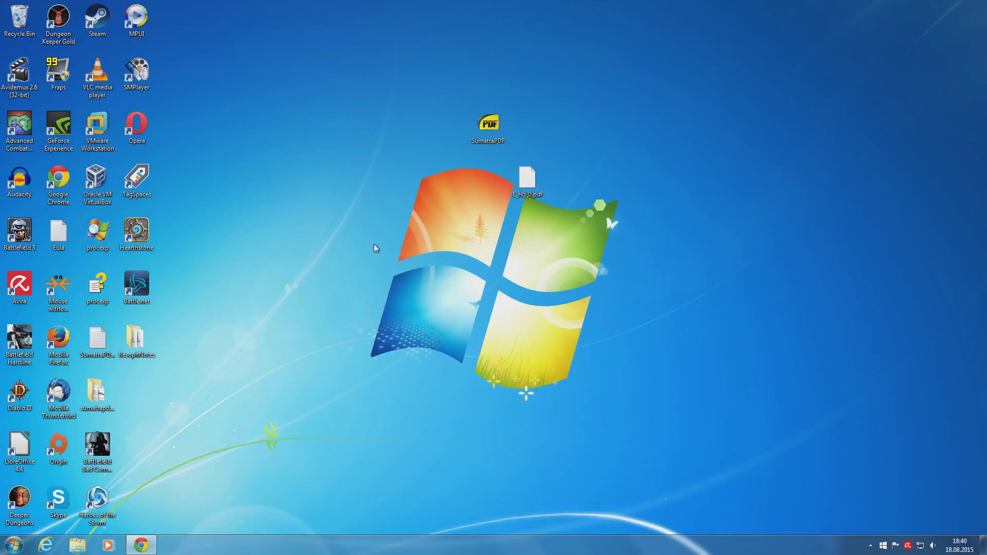
{"action": "double_click", "coordinate": [483, 126]}
{"action": "left_click", "coordinate": [417, 147]}
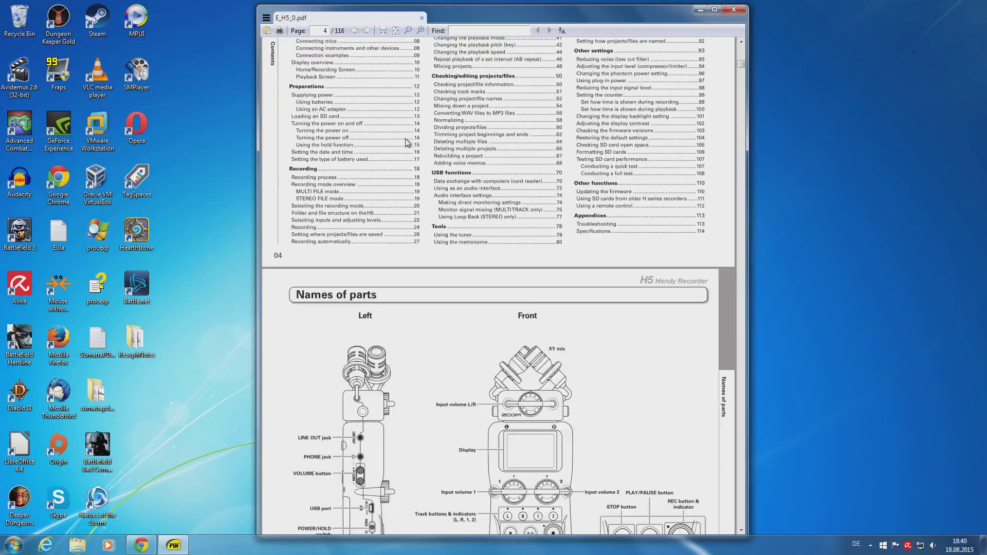
Maximize the SumatraPDF window and bring the "Names of parts (continued)" section on page 6 into view
{"action": "scroll", "coordinate": [535, 203], "scroll_direction": "down", "scroll_amount": 10}
{"action": "scroll", "coordinate": [536, 203], "scroll_direction": "down", "scroll_amount": 5}
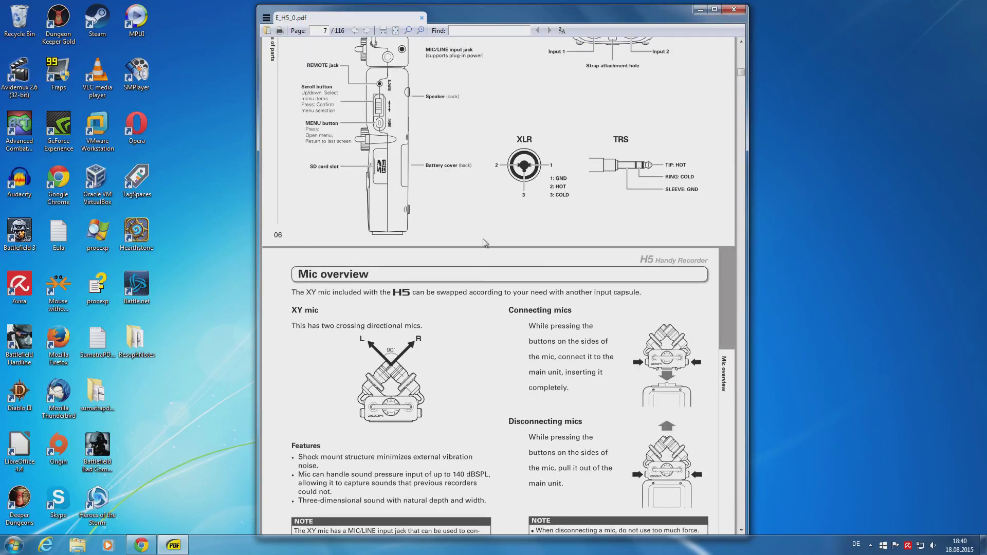
{"action": "double_click", "coordinate": [537, 8]}
{"action": "scroll", "coordinate": [424, 349], "scroll_direction": "up", "scroll_amount": 2}
{"action": "scroll", "coordinate": [424, 349], "scroll_direction": "down", "scroll_amount": 4}
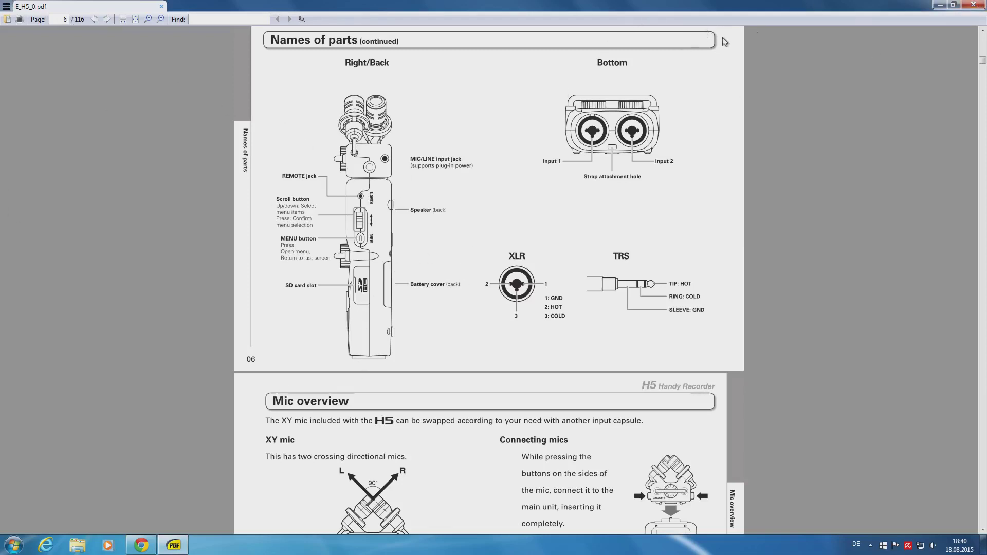
Close the maximized SumatraPDF, relaunch it, and reopen E_H5_0.pdf from Frequently Read
{"action": "key", "text": "alt+F4"}
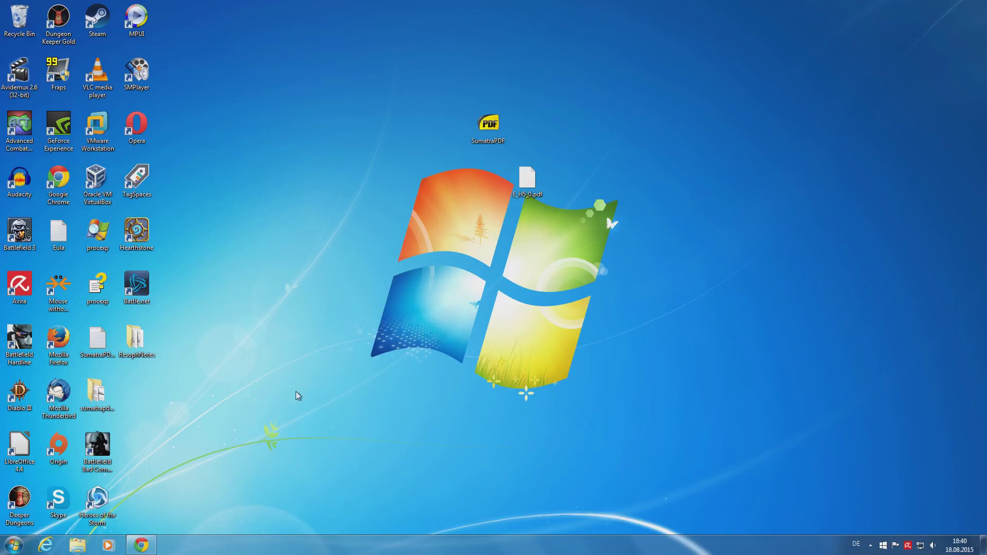
{"action": "double_click", "coordinate": [488, 124]}
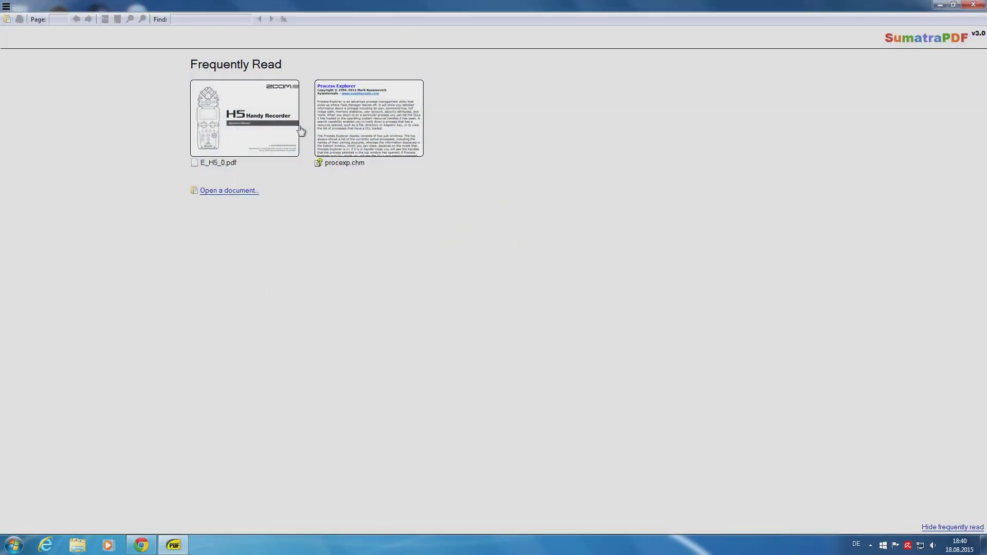
{"action": "left_click", "coordinate": [282, 133]}
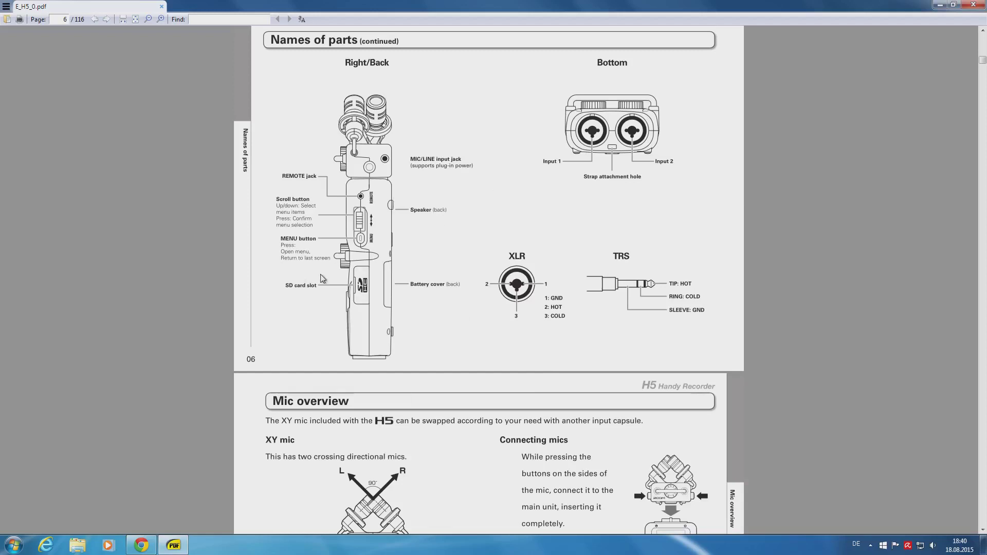
Switch to Chrome and view the first pages of E_H5_0.pdf in its open tab
{"action": "key", "text": "alt+Tab"}
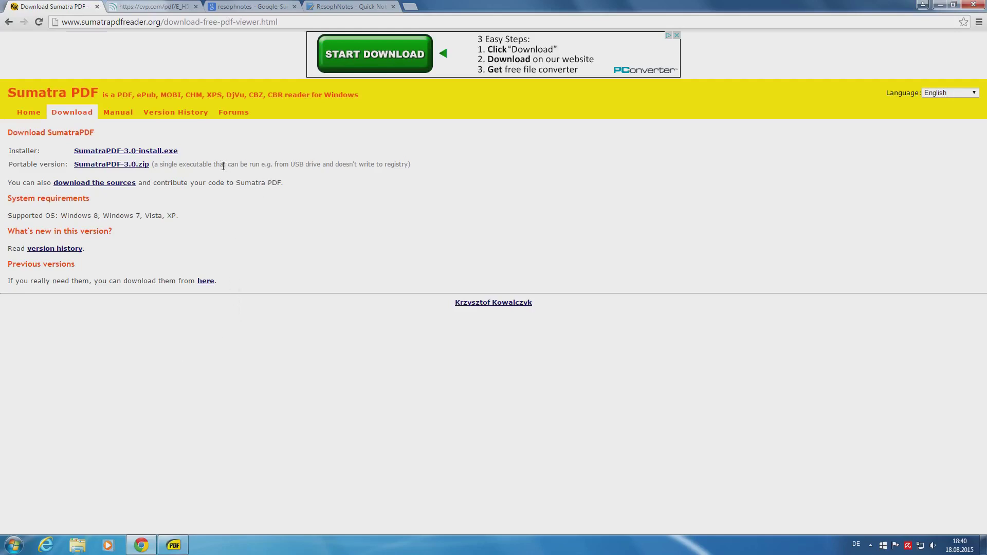
{"action": "left_click", "coordinate": [155, 7]}
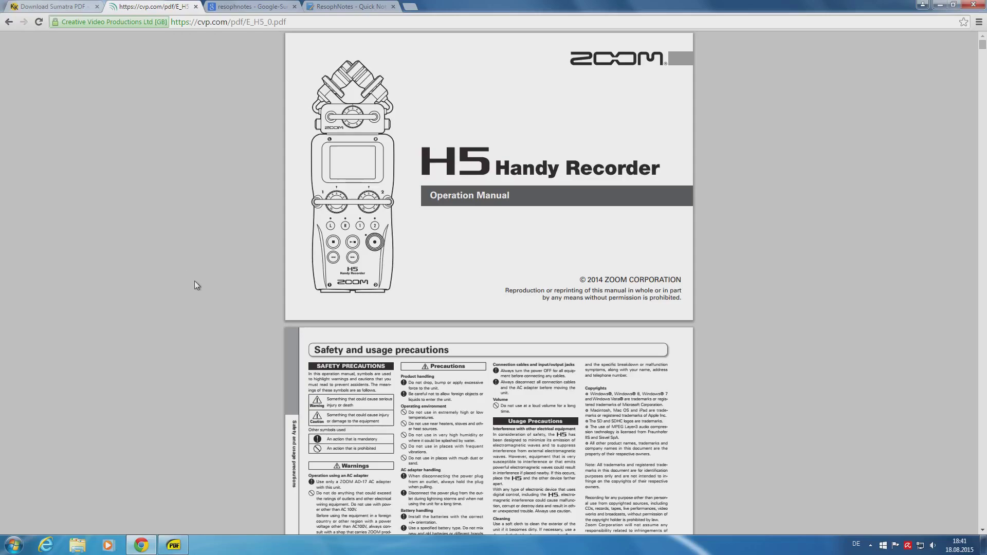
{"action": "scroll", "coordinate": [223, 241], "scroll_direction": "down", "scroll_amount": 2}
{"action": "scroll", "coordinate": [225, 241], "scroll_direction": "up", "scroll_amount": 2}
{"action": "scroll", "coordinate": [223, 242], "scroll_direction": "down", "scroll_amount": 1}
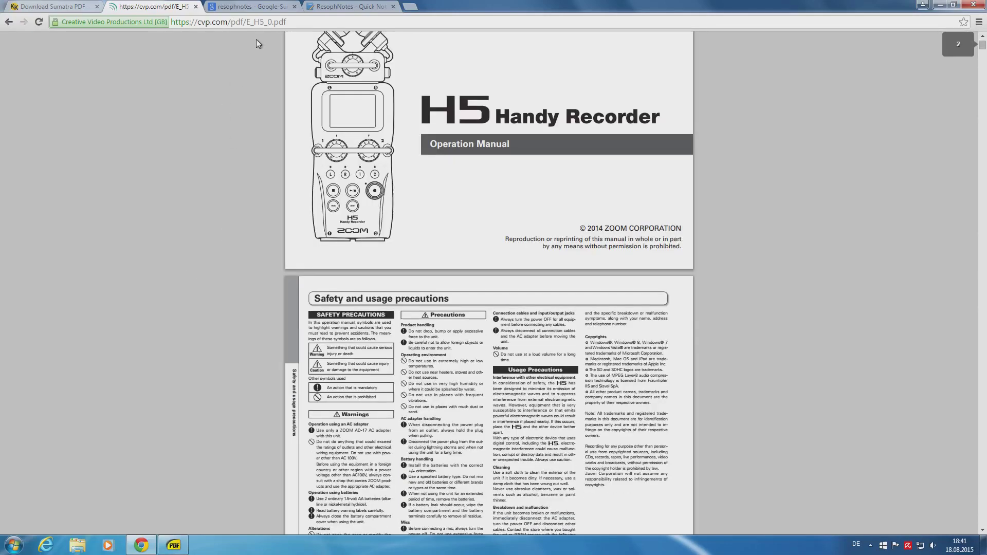
Return to the Google results for pdf zoom h5, reopen the CVP Operation Manual, and check which page it starts on
{"action": "left_click", "coordinate": [257, 23]}
{"action": "key", "text": "Return"}
{"action": "left_click", "coordinate": [9, 22]}
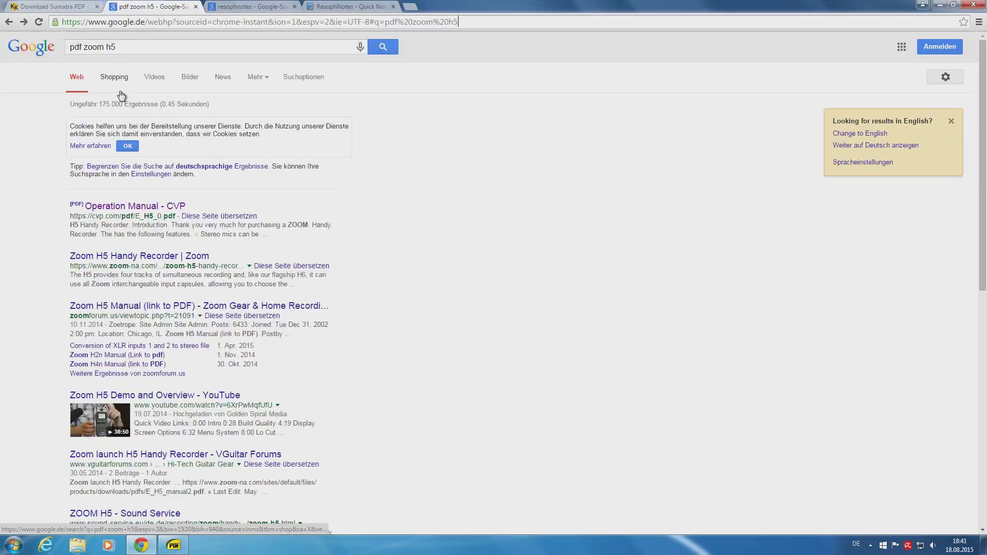
{"action": "left_click", "coordinate": [100, 210]}
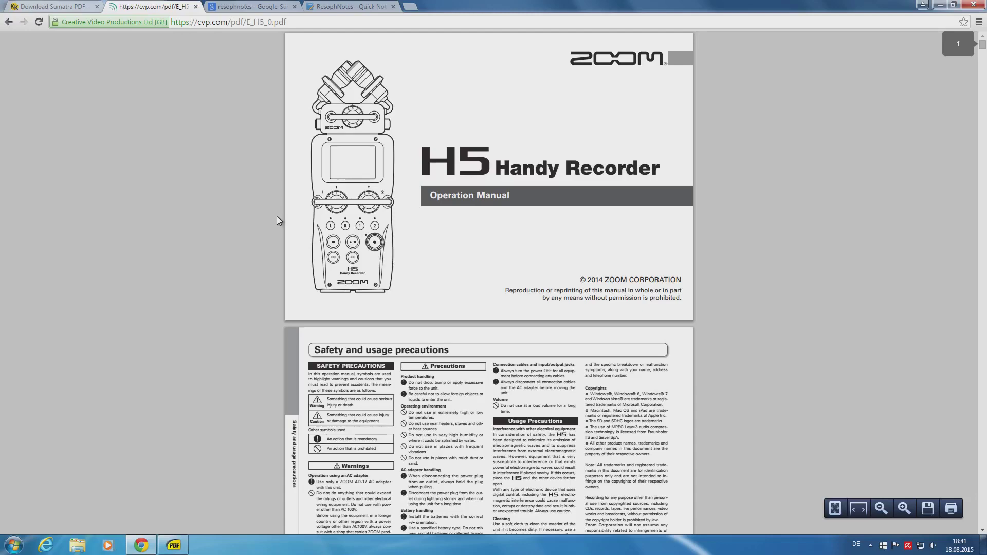
{"action": "scroll", "coordinate": [266, 211], "scroll_direction": "down", "scroll_amount": 5}
{"action": "scroll", "coordinate": [263, 212], "scroll_direction": "up", "scroll_amount": 5}
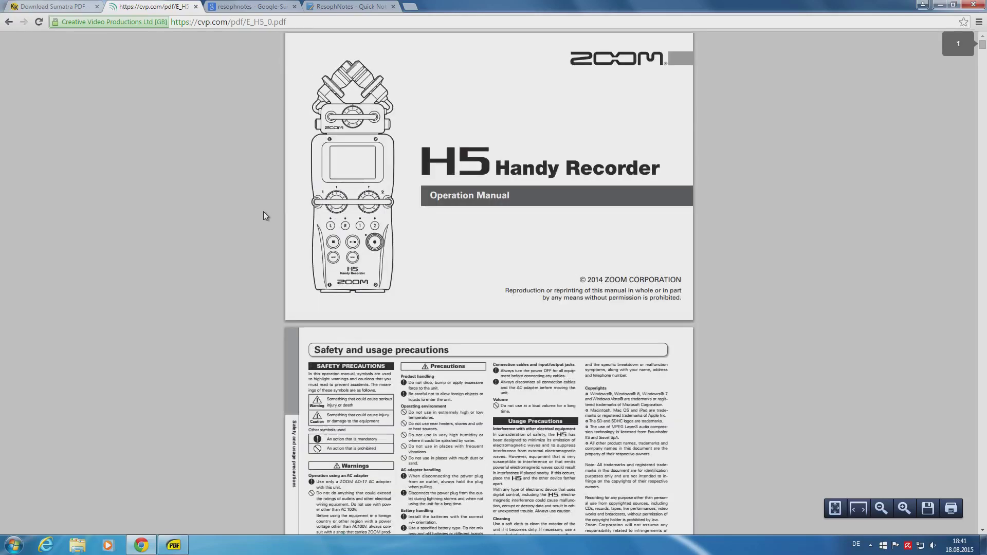
Minimize Chrome, restore the SumatraPDF window from its maximized state, and close it
{"action": "left_click", "coordinate": [939, 5]}
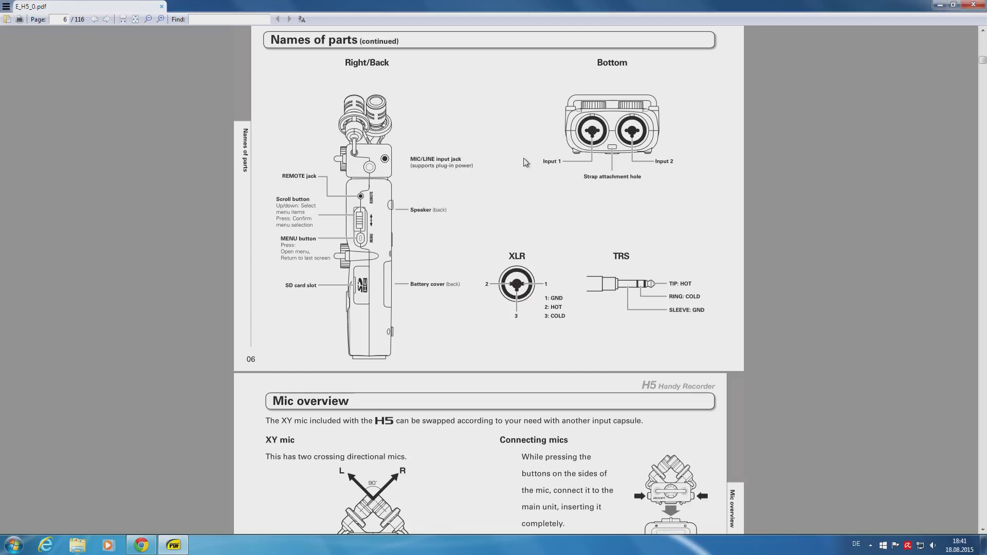
{"action": "left_click_drag", "start_coordinate": [358, 5], "coordinate": [434, 82]}
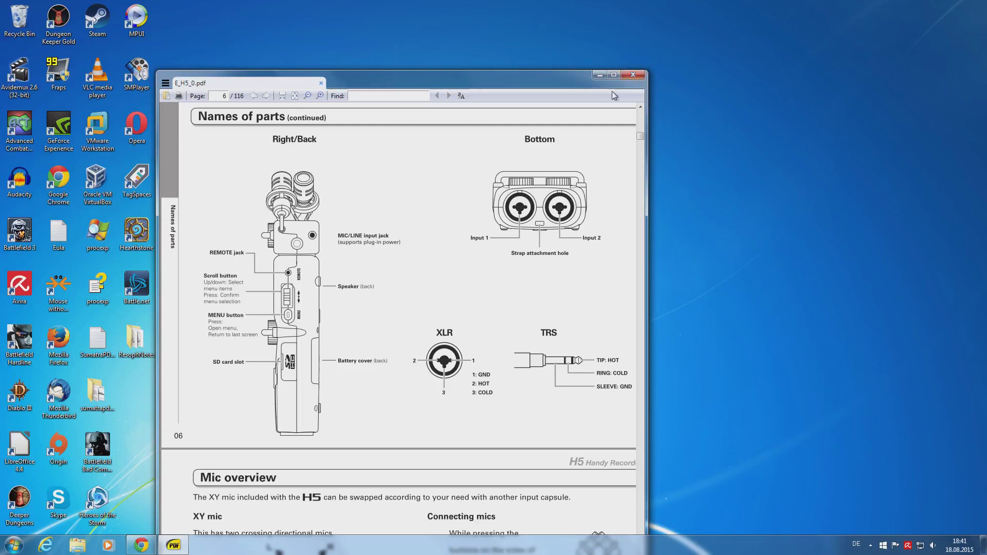
{"action": "left_click", "coordinate": [637, 77]}
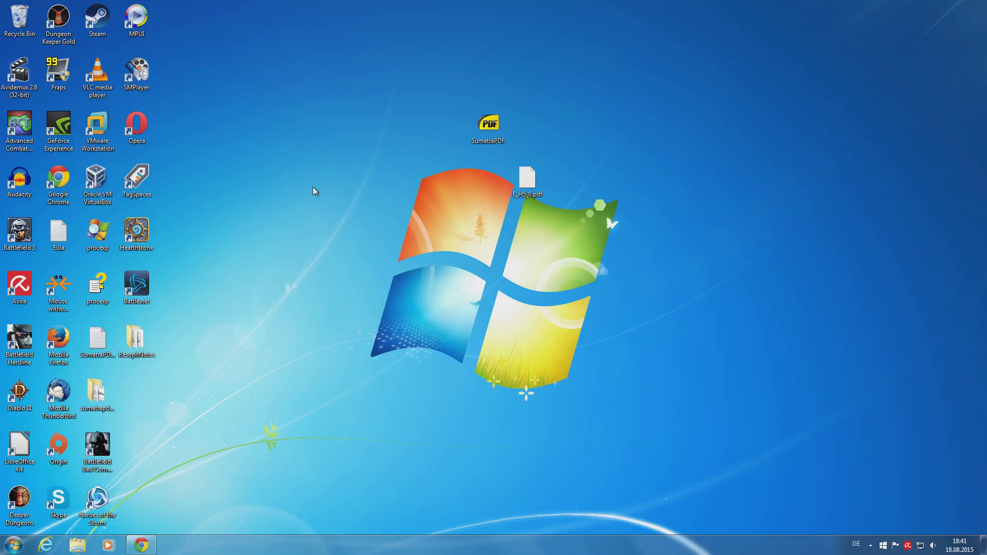
Move the ResophNotes folder beside the SumatraPDF desktop icon, open it, and shift its window towards the screen's middle
{"action": "left_click_drag", "start_coordinate": [147, 343], "coordinate": [608, 135]}
{"action": "left_click", "coordinate": [572, 189]}
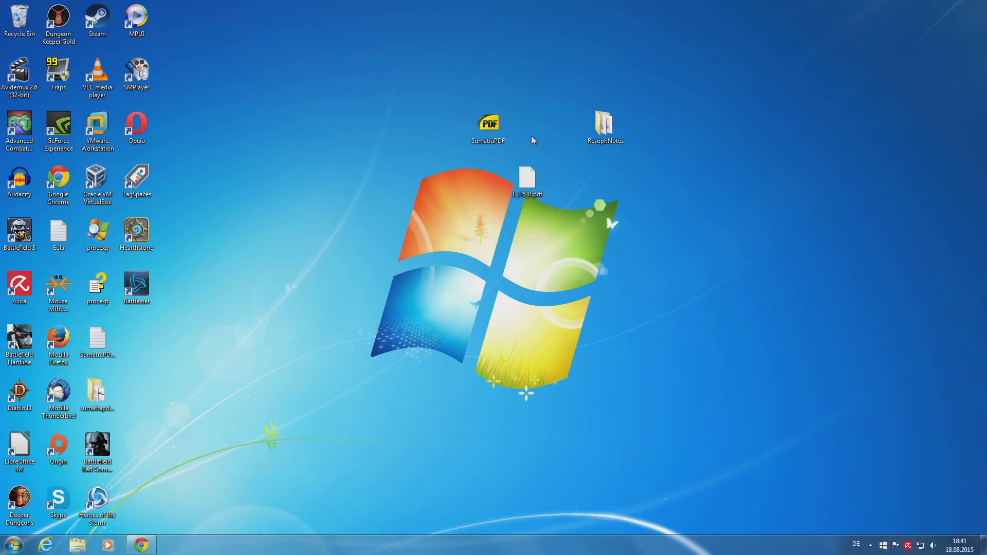
{"action": "double_click", "coordinate": [591, 131]}
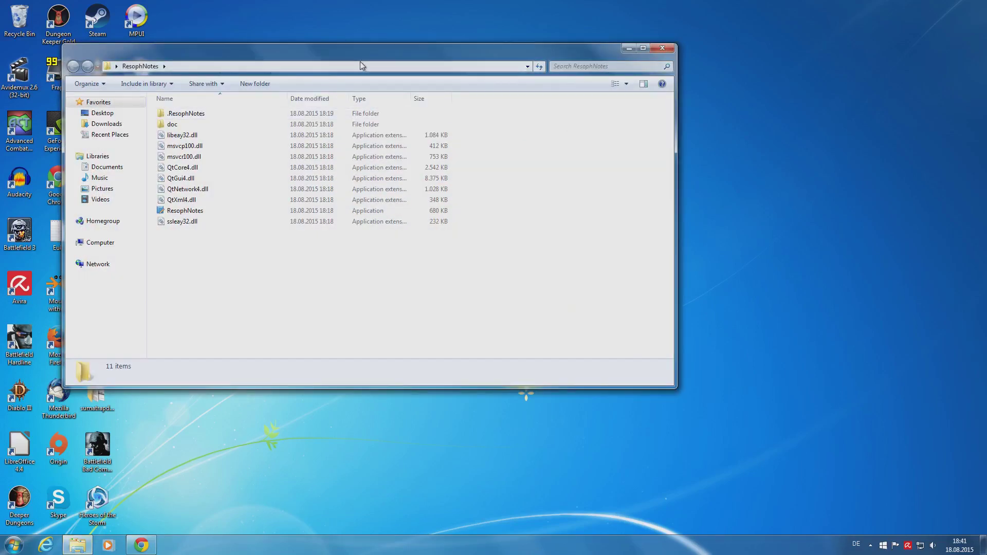
{"action": "left_click_drag", "start_coordinate": [360, 61], "coordinate": [440, 65]}
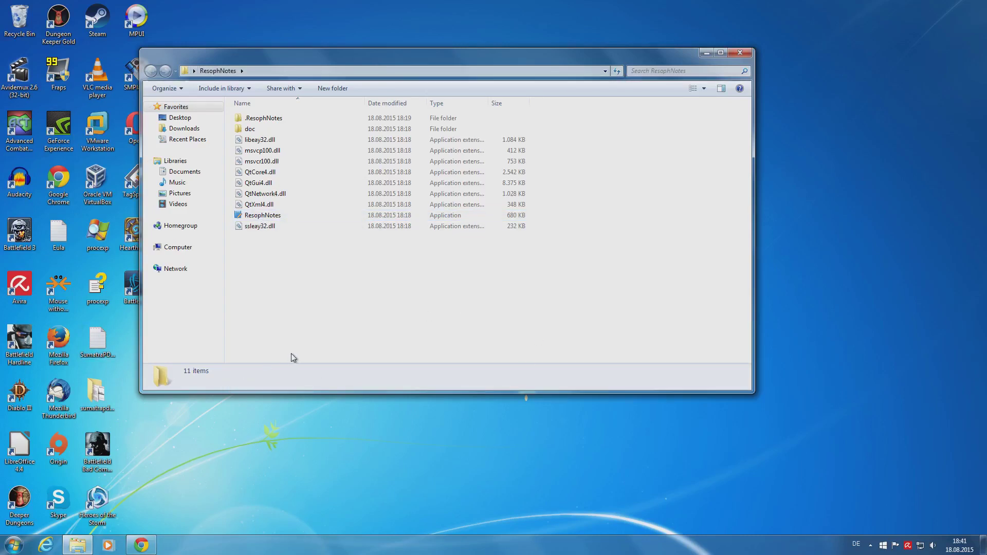
Launch ResophNotes from its folder and create a note reading "hallo"
{"action": "double_click", "coordinate": [274, 216]}
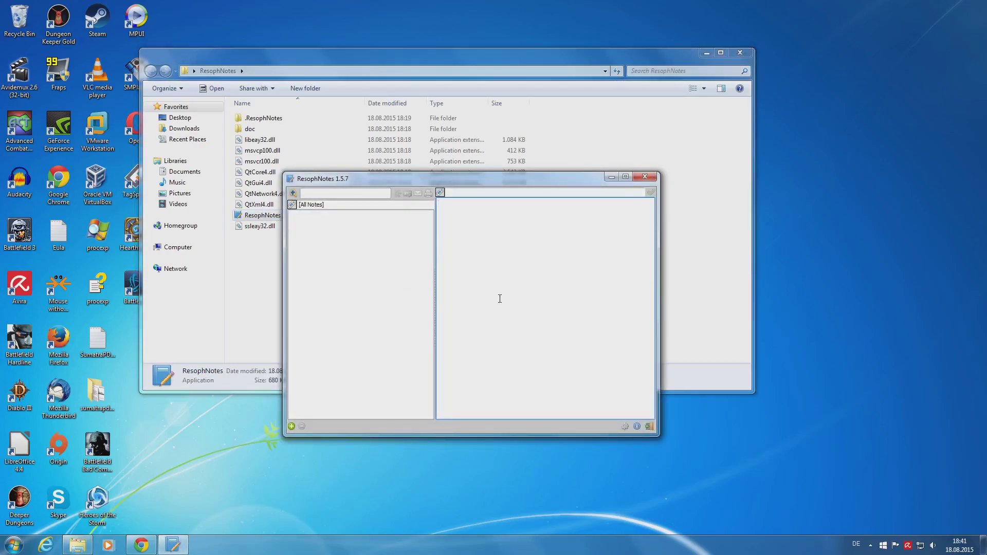
{"action": "type", "text": "hallo"}
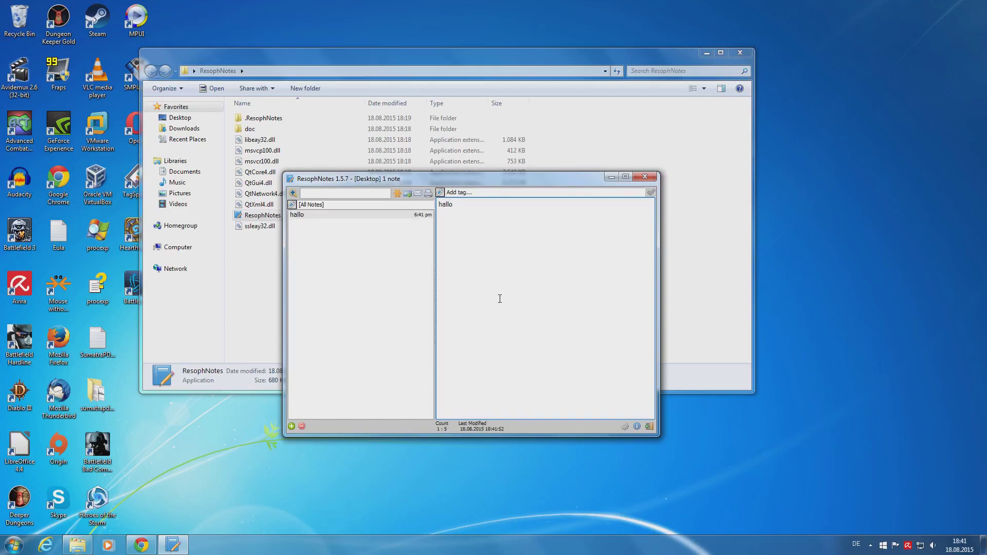
Extend the first note to "hallo youtube" and create a note titled "video machen" with the list lines -1, -2 and -3
{"action": "type", "text": " youtube"}
{"action": "left_click", "coordinate": [290, 427]}
{"action": "type", "text": "video machen"}
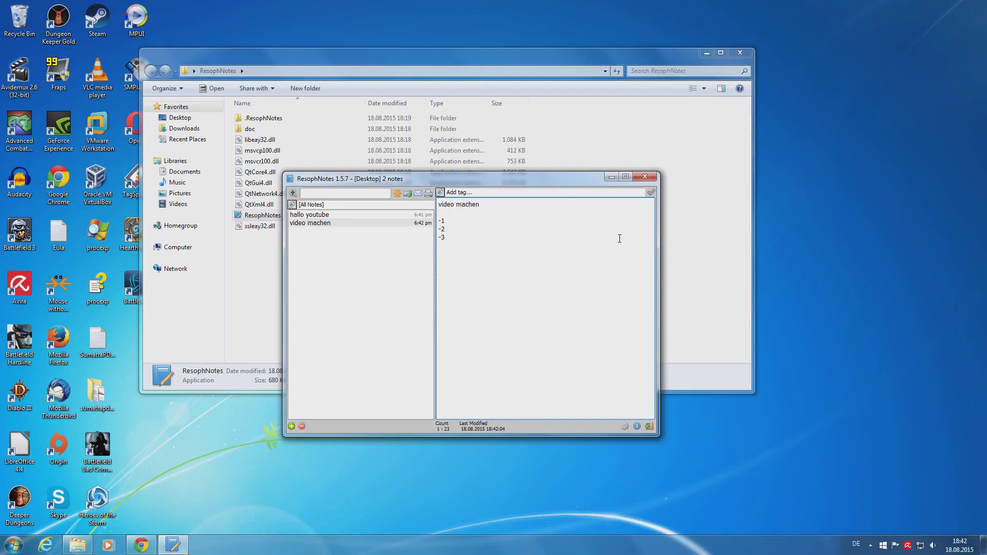
Create two more notes, one reading "einkaufen" and one reading "bashen"
{"action": "left_click", "coordinate": [291, 426]}
{"action": "type", "text": "einkaufen"}
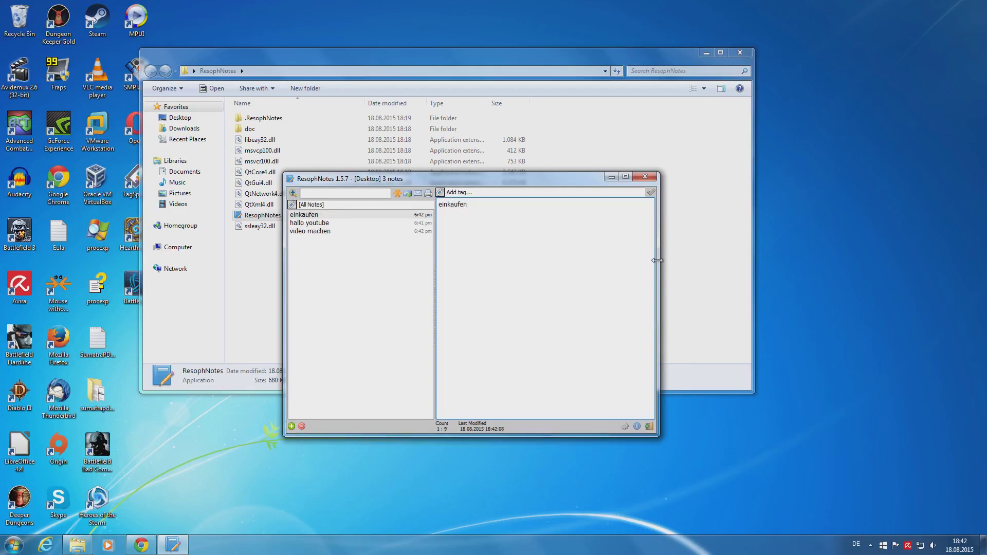
{"action": "left_click", "coordinate": [292, 427]}
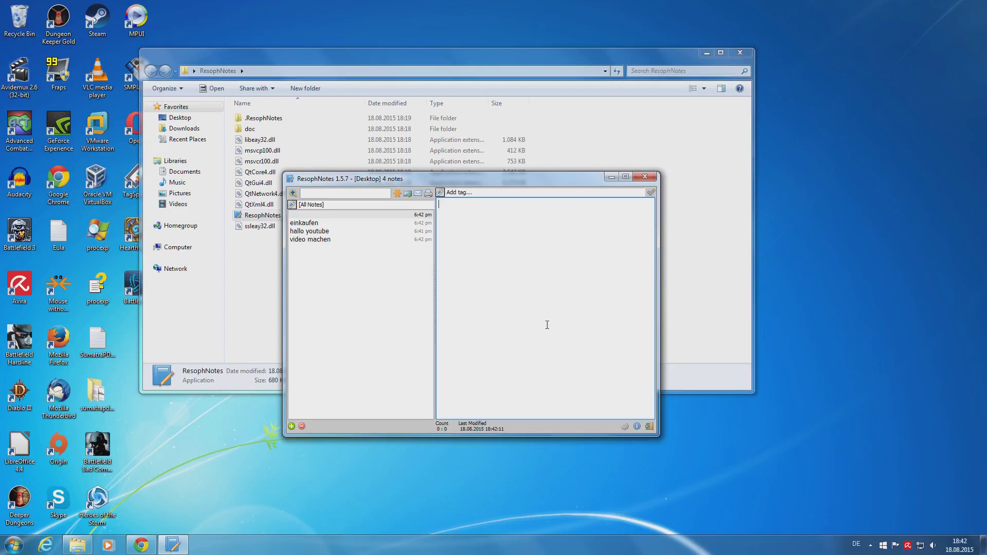
{"action": "type", "text": "bashen"}
Look through the contents of the four notes by selecting them one after another in the note list
{"action": "left_click", "coordinate": [358, 230]}
{"action": "key", "text": "Down"}
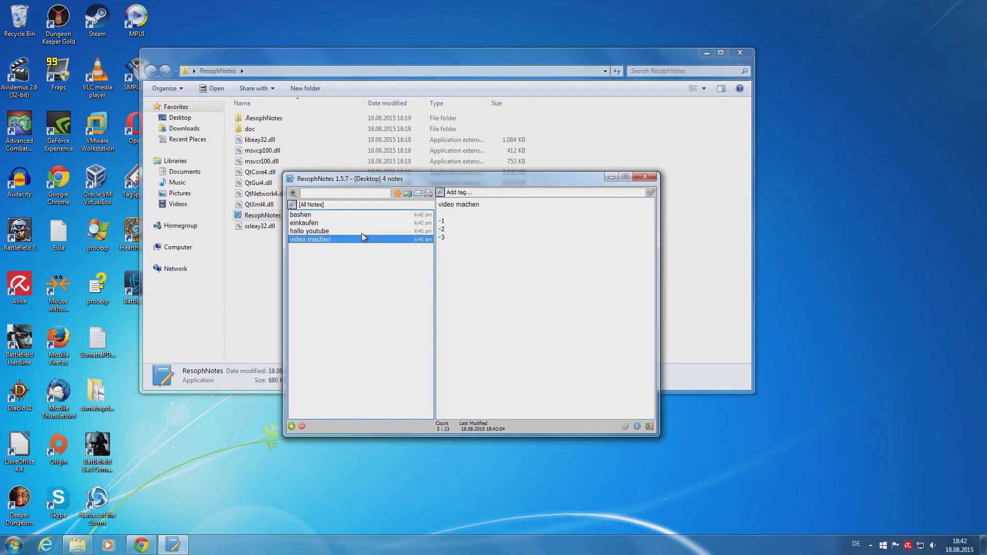
{"action": "key", "text": "Up"}
{"action": "left_click", "coordinate": [365, 222]}
{"action": "left_click", "coordinate": [368, 214]}
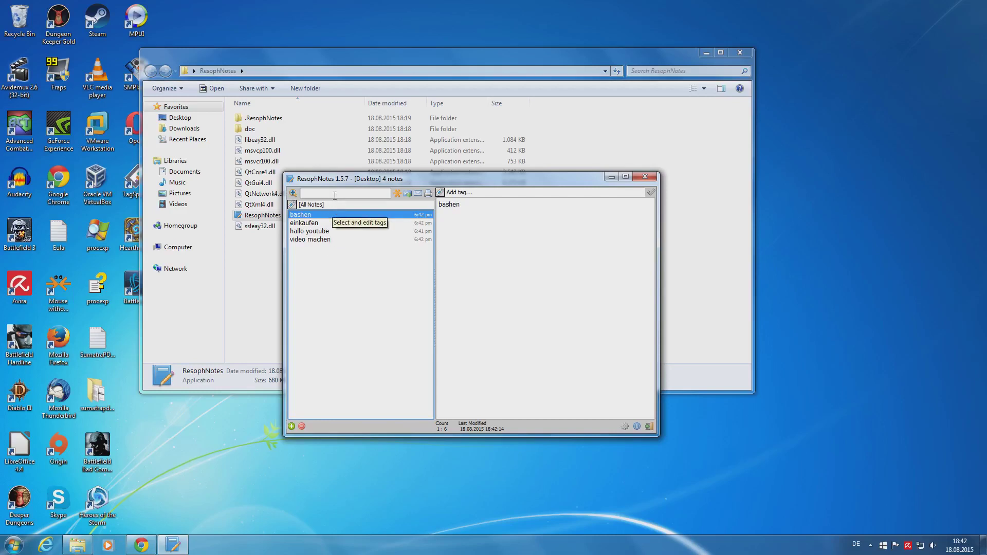
{"action": "left_click", "coordinate": [322, 231]}
{"action": "left_click", "coordinate": [319, 216]}
Search the notes for "youtube" and clear the search term again
{"action": "left_click", "coordinate": [325, 195]}
{"action": "type", "text": "youtube"}
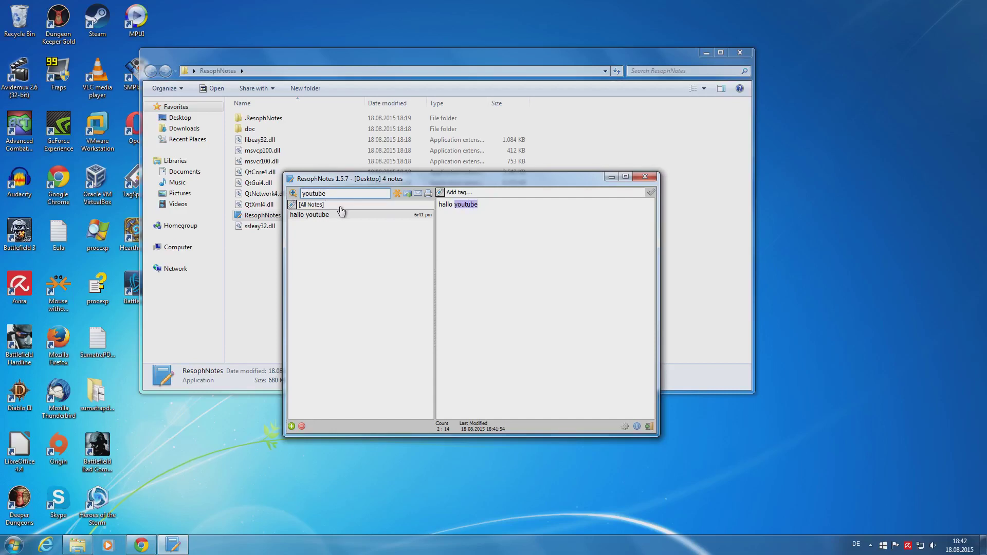
{"action": "key", "text": "BackSpace"}
{"action": "key", "text": "BackSpace"}
{"action": "key", "text": "BackSpace"}
{"action": "key", "text": "BackSpace"}
{"action": "key", "text": "BackSpace"}
{"action": "key", "text": "BackSpace"}
{"action": "key", "text": "BackSpace"}
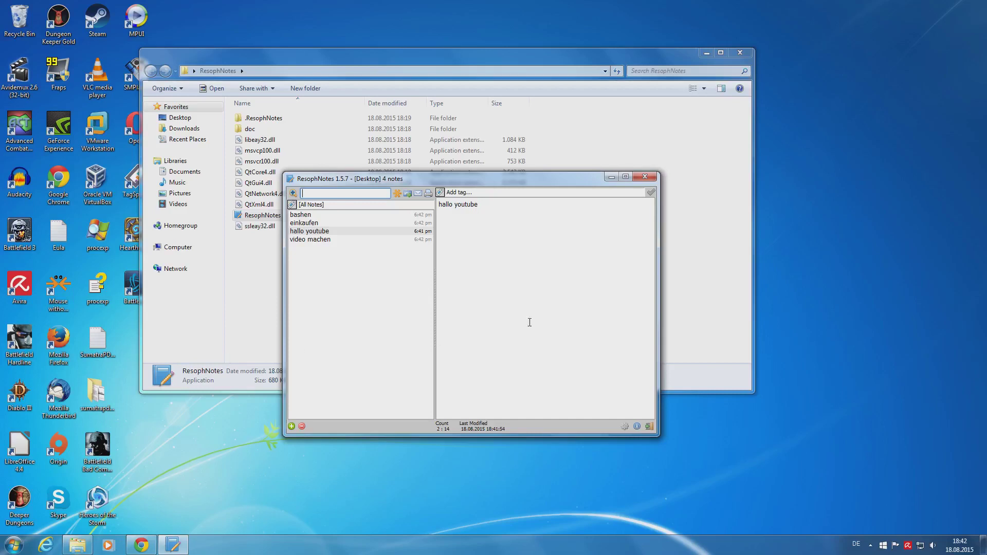
Try the Plain Text File (.txt) storage type in the ResophNotes configuration and cancel the dialog
{"action": "left_click", "coordinate": [625, 427]}
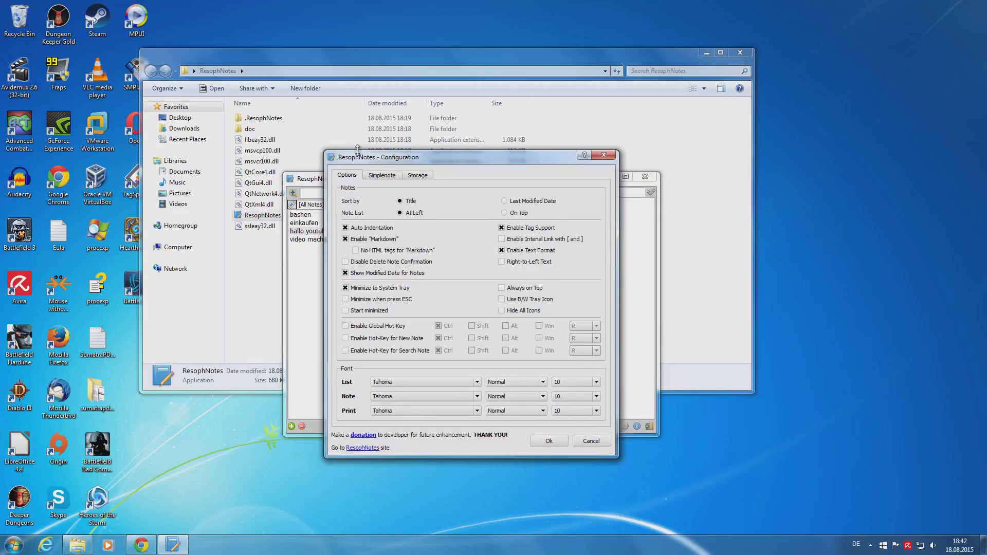
{"action": "left_click", "coordinate": [415, 176]}
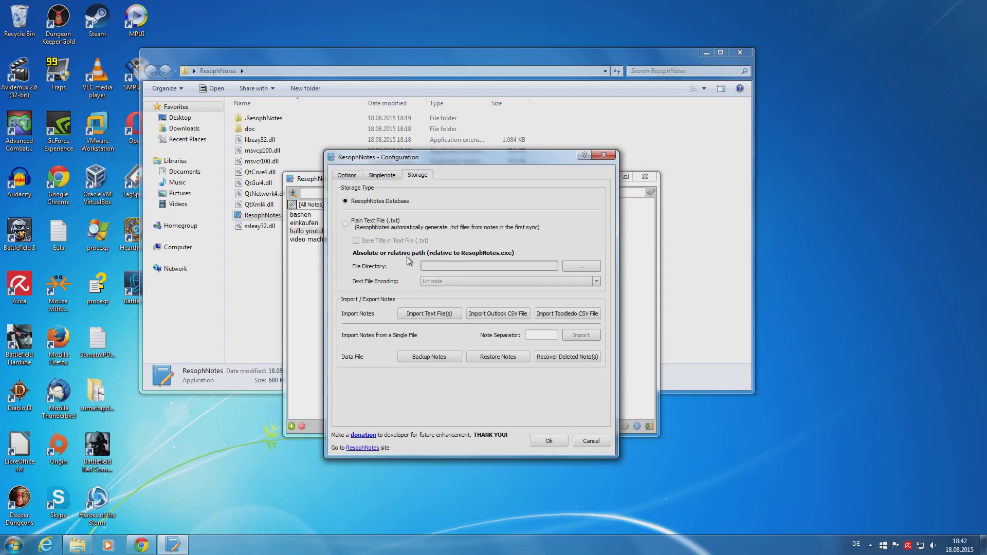
{"action": "mouse_move", "coordinate": [359, 161]}
{"action": "left_mouse_down"}
{"action": "mouse_move", "coordinate": [336, 150]}
{"action": "mouse_move", "coordinate": [360, 157]}
{"action": "left_mouse_up"}
{"action": "left_click", "coordinate": [362, 212]}
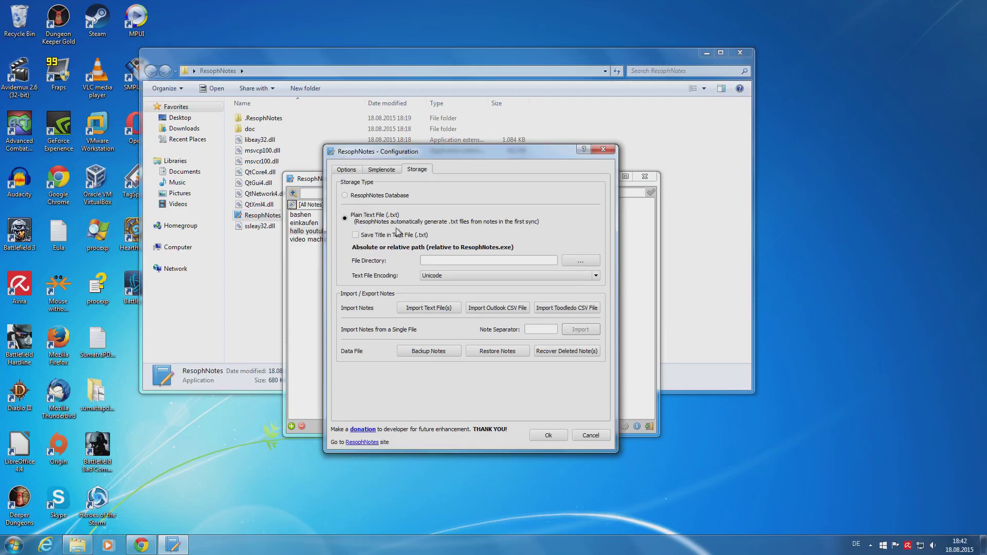
{"action": "left_click_drag", "start_coordinate": [372, 156], "coordinate": [461, 166]}
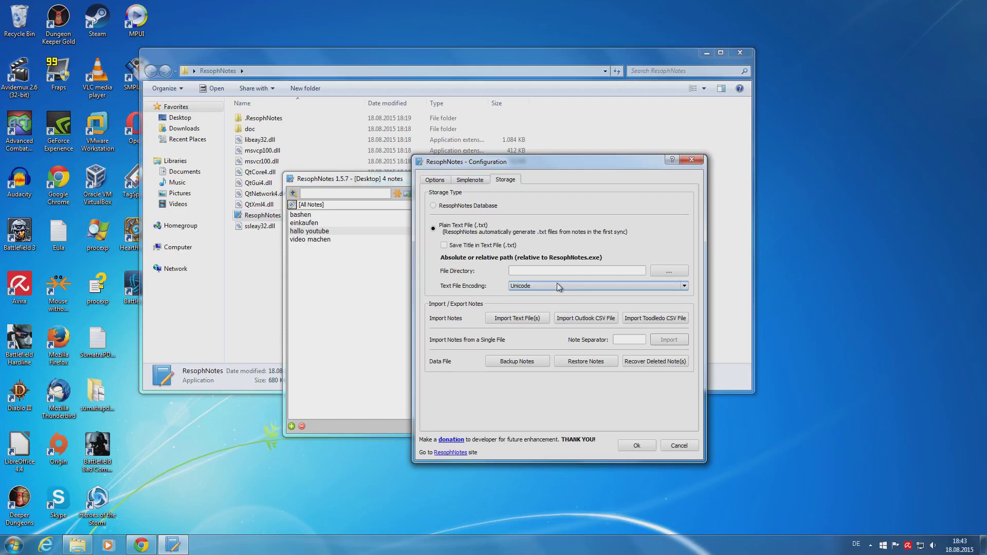
{"action": "left_click", "coordinate": [679, 445]}
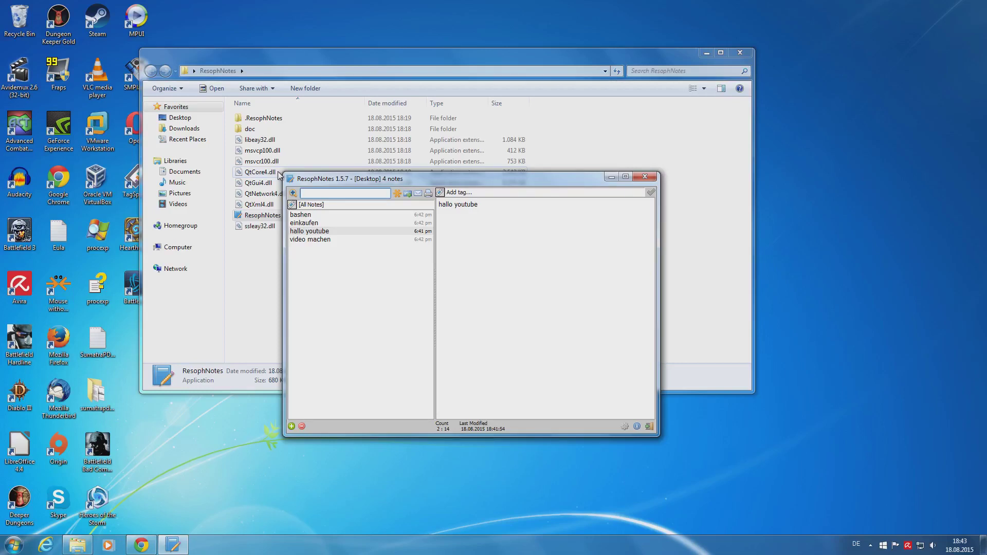
View the bashen and hallo youtube notes, and review the configuration's Simplenote and Storage settings without changing them
{"action": "left_click", "coordinate": [356, 215]}
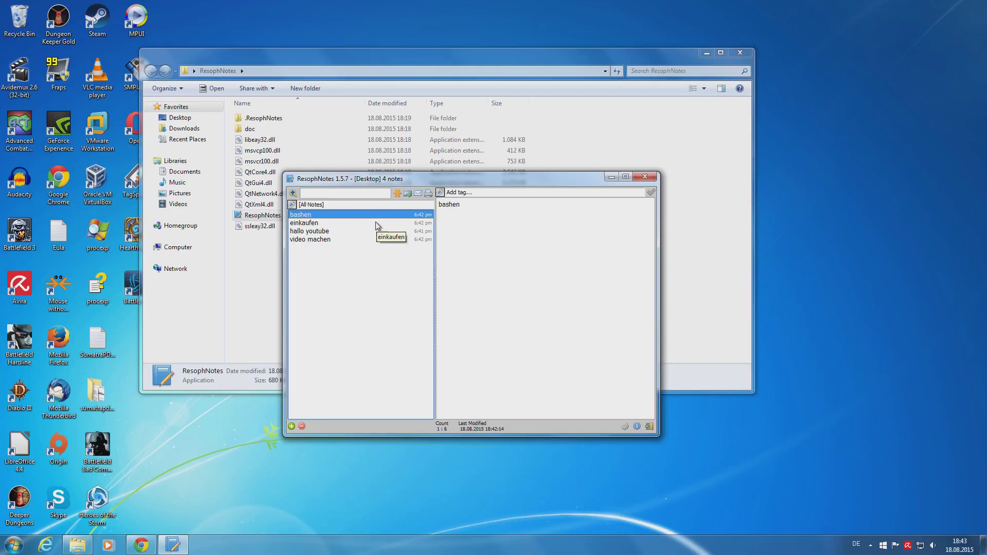
{"action": "left_click", "coordinate": [314, 232]}
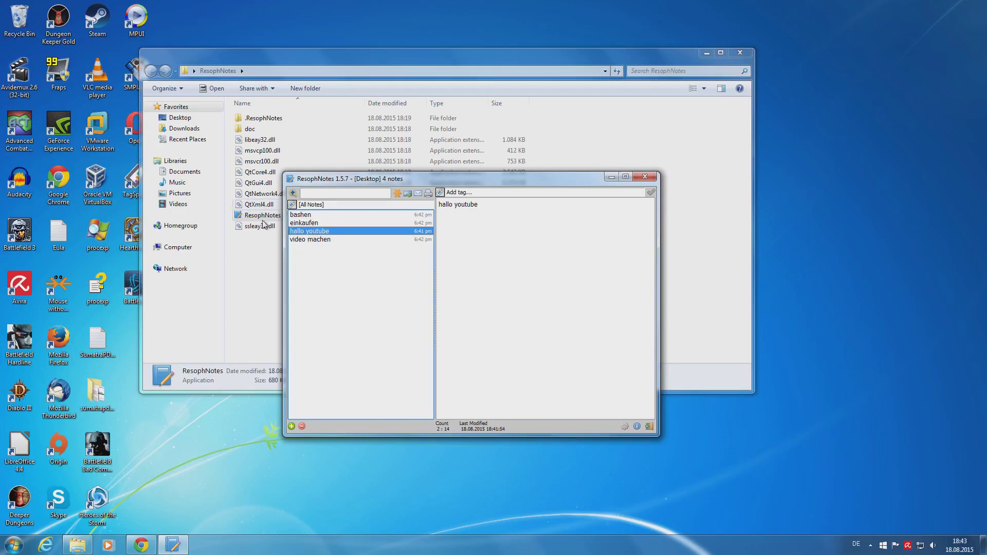
{"action": "left_click", "coordinate": [642, 429]}
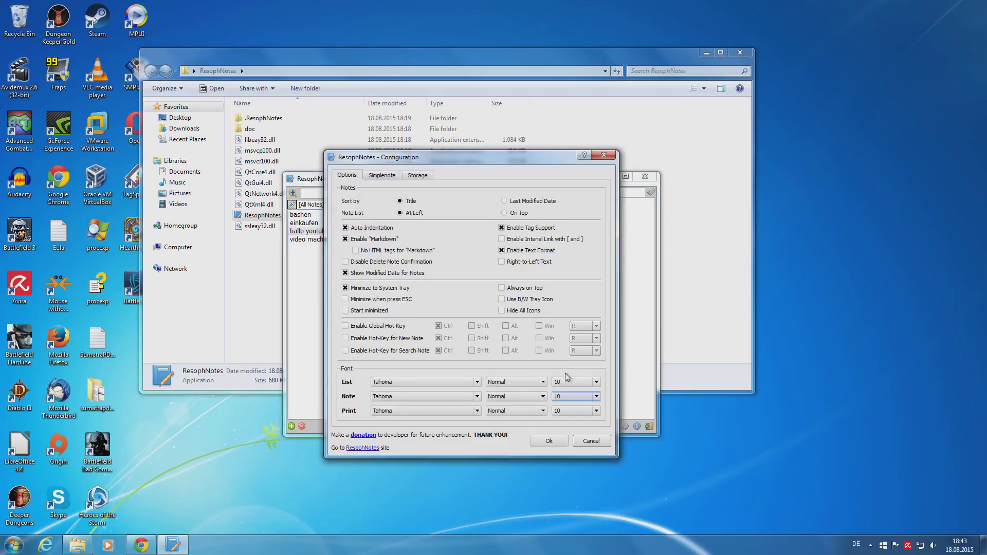
{"action": "left_click", "coordinate": [382, 175]}
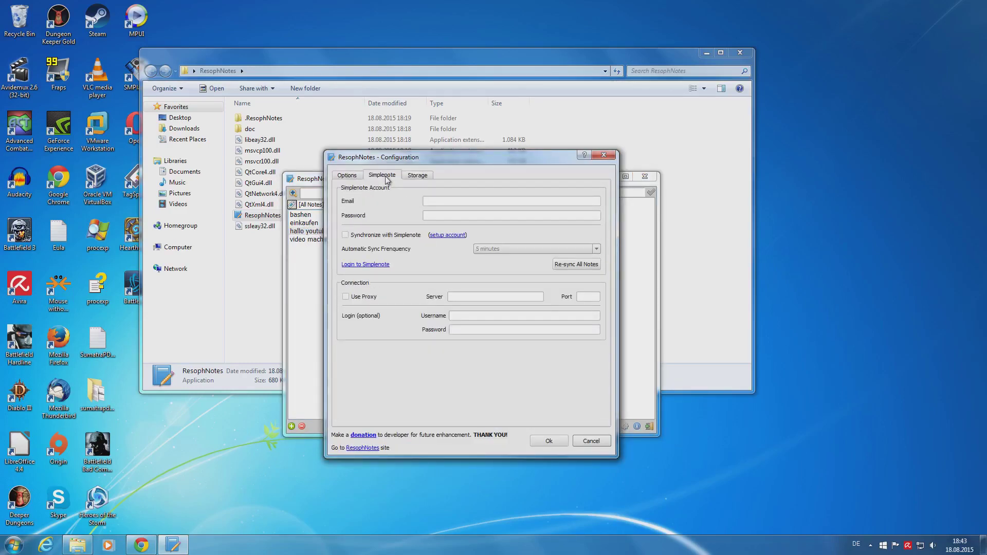
{"action": "left_click", "coordinate": [418, 175]}
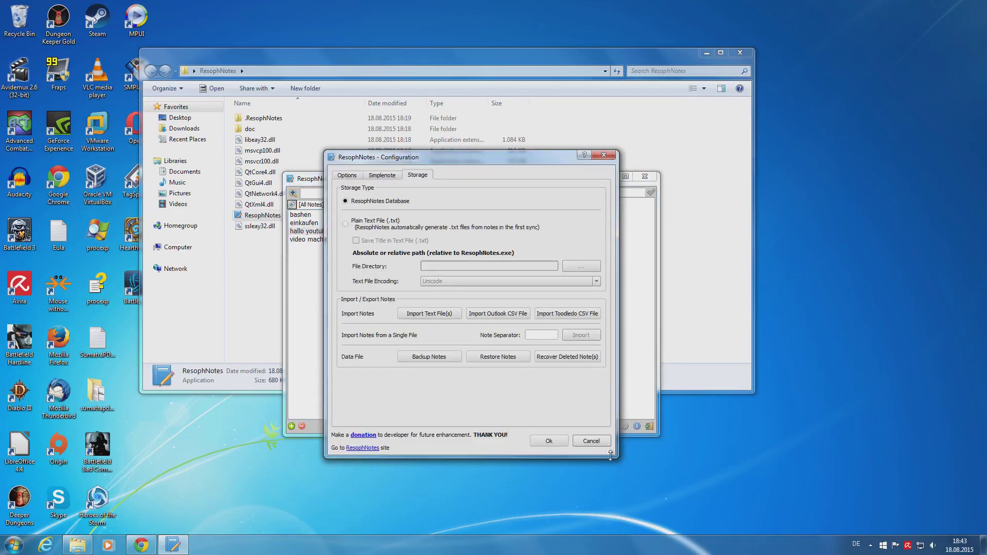
{"action": "left_click", "coordinate": [596, 441]}
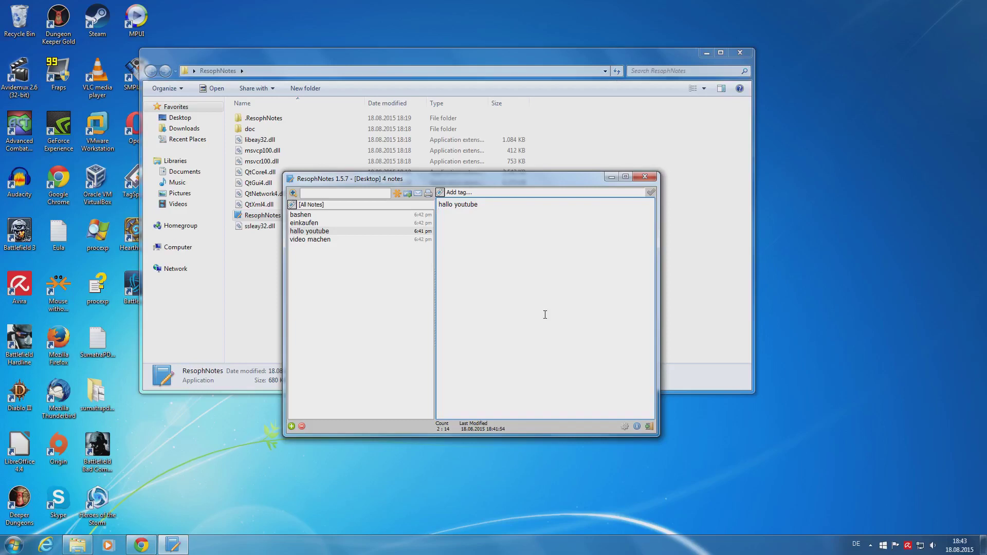
Create a note reading "idee für neues video blablabla" followed by a line break, and close ResophNotes
{"action": "left_click", "coordinate": [300, 217]}
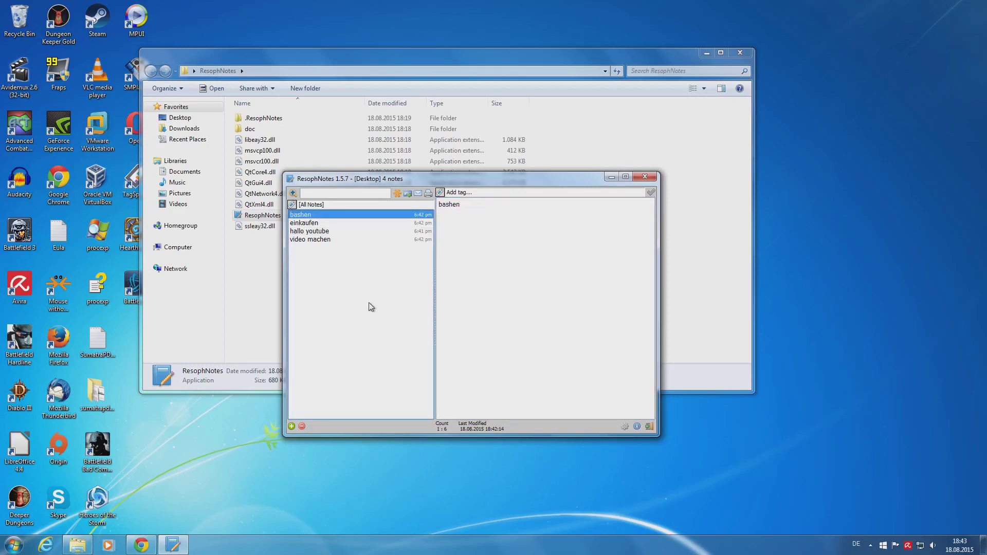
{"action": "key", "text": "ctrl+n"}
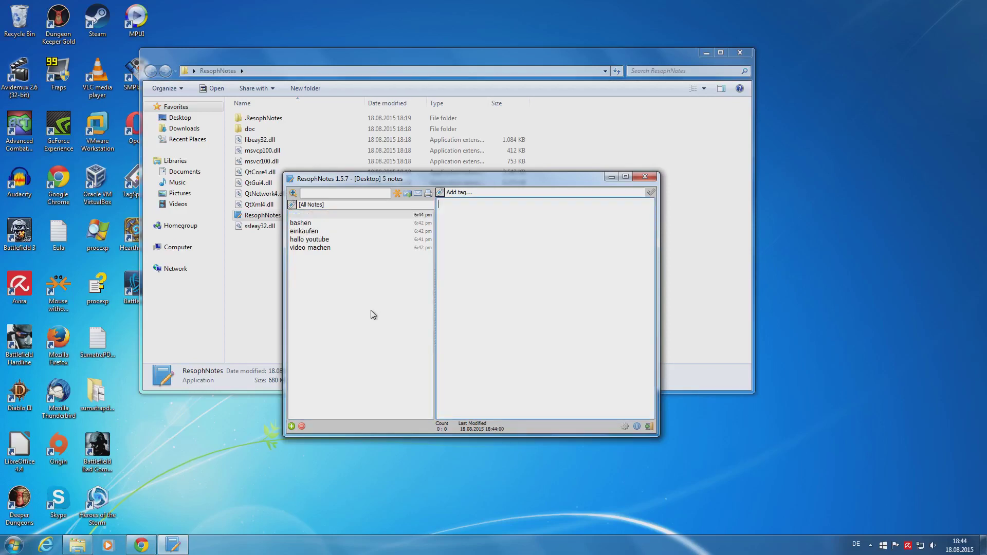
{"action": "type", "text": "ide"}
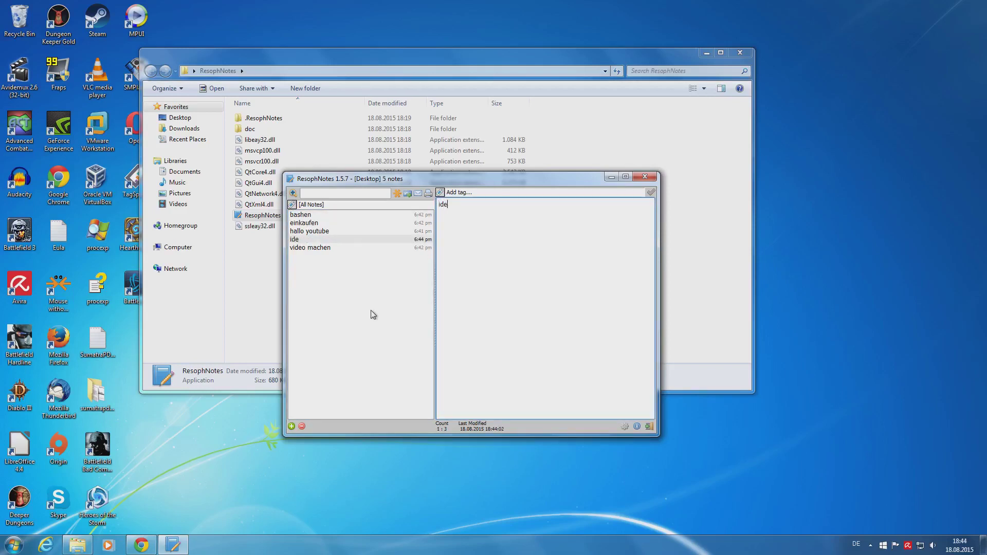
{"action": "type", "text": "e für neues video"}
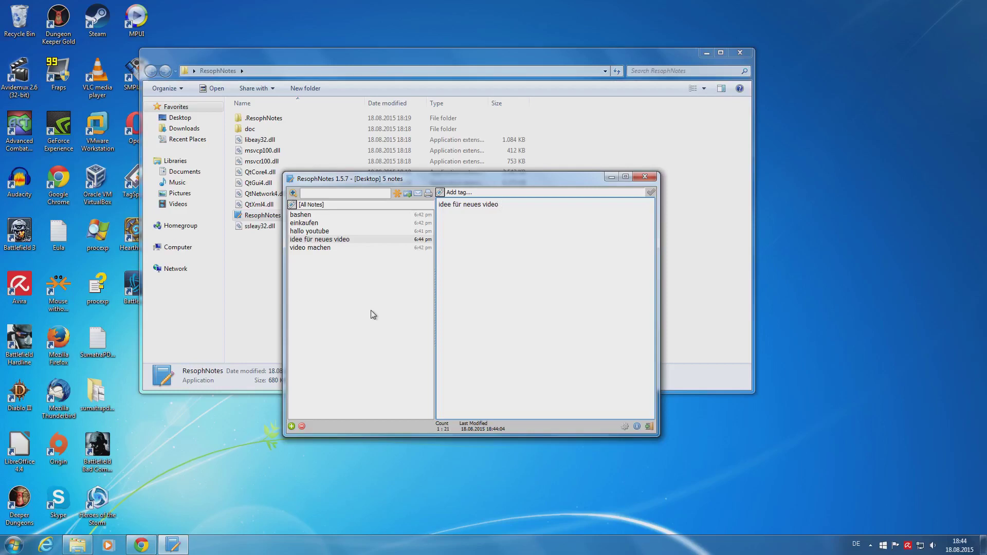
{"action": "type", "text": " blablabla"}
{"action": "key", "text": "Return"}
{"action": "left_click", "coordinate": [643, 177]}
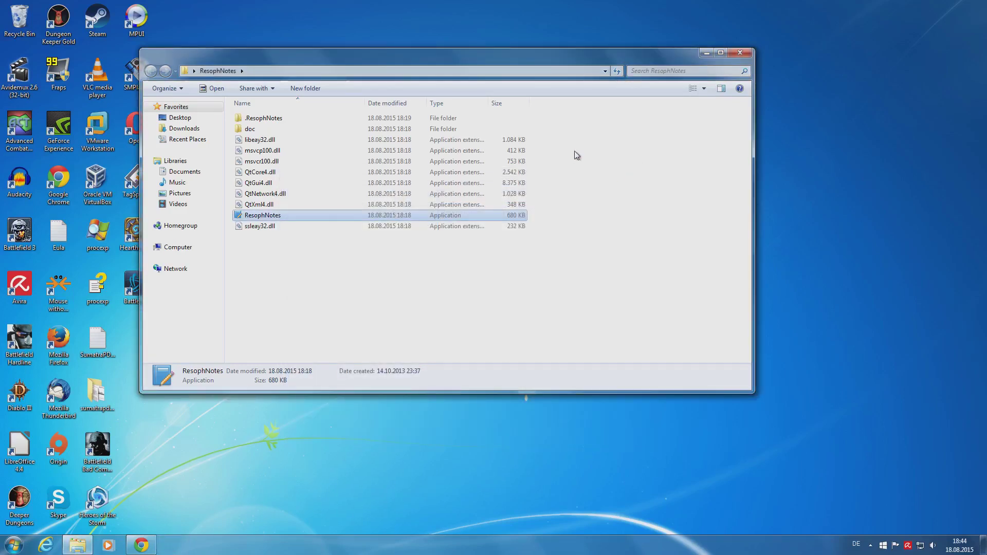
Relaunch ResophNotes, add the line "is mir noch eingefallen blabla" below the video idea, and close the program
{"action": "double_click", "coordinate": [277, 216]}
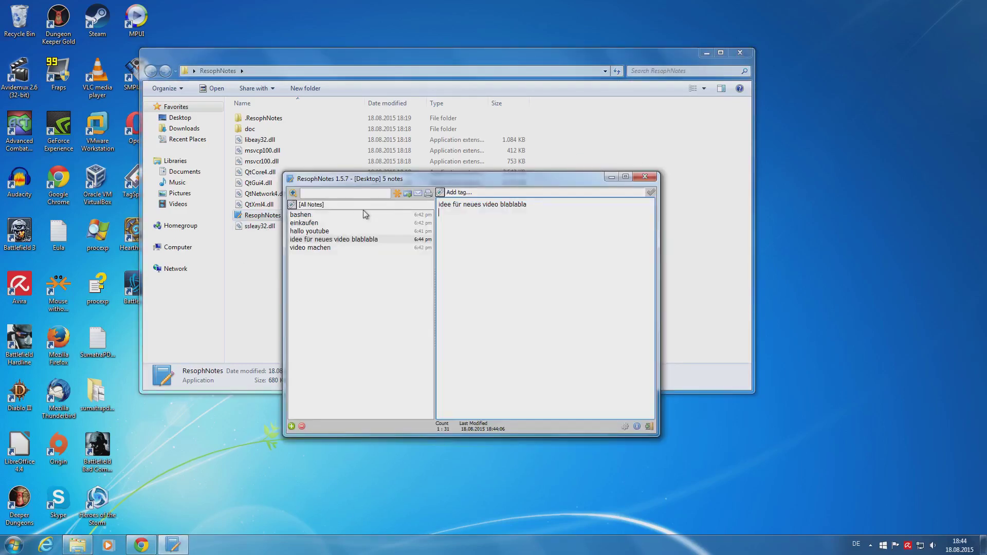
{"action": "left_click", "coordinate": [549, 237]}
{"action": "key", "text": "Return"}
{"action": "type", "text": "is mir noch eingefallen blabla"}
{"action": "left_click", "coordinate": [644, 176]}
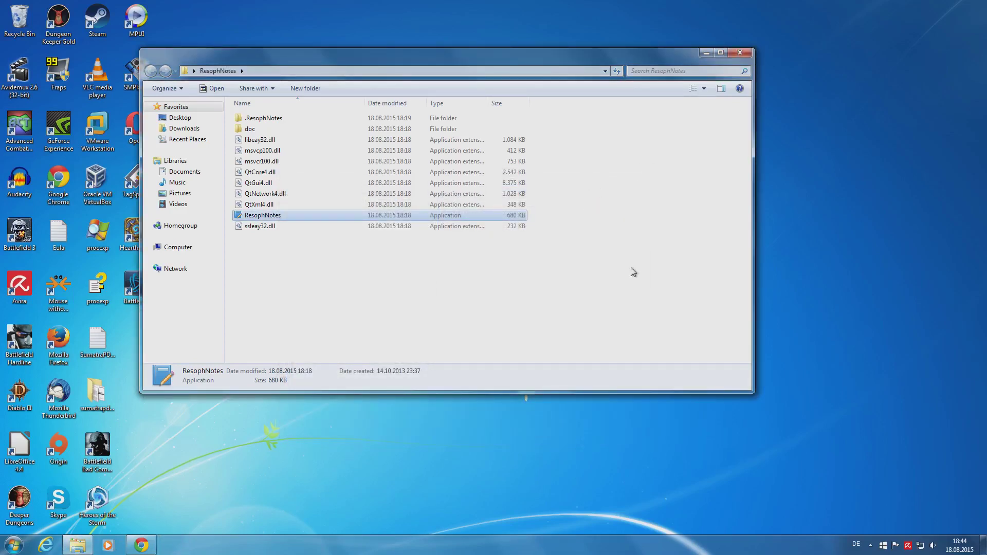
Reopen ResophNotes to check the video idea note's saved text, close it, and shift the folder window aside
{"action": "key", "text": "ctrl+shift+r"}
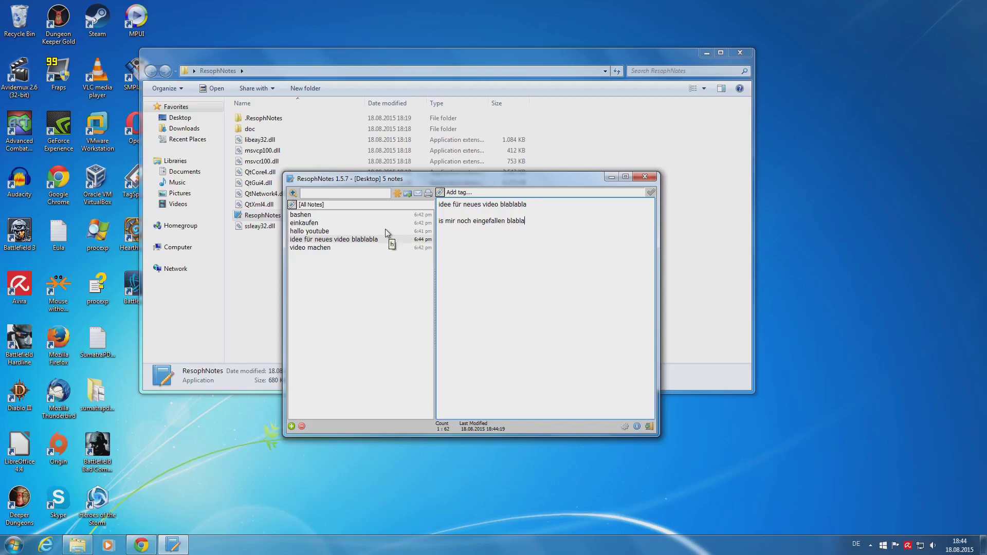
{"action": "left_click", "coordinate": [645, 177]}
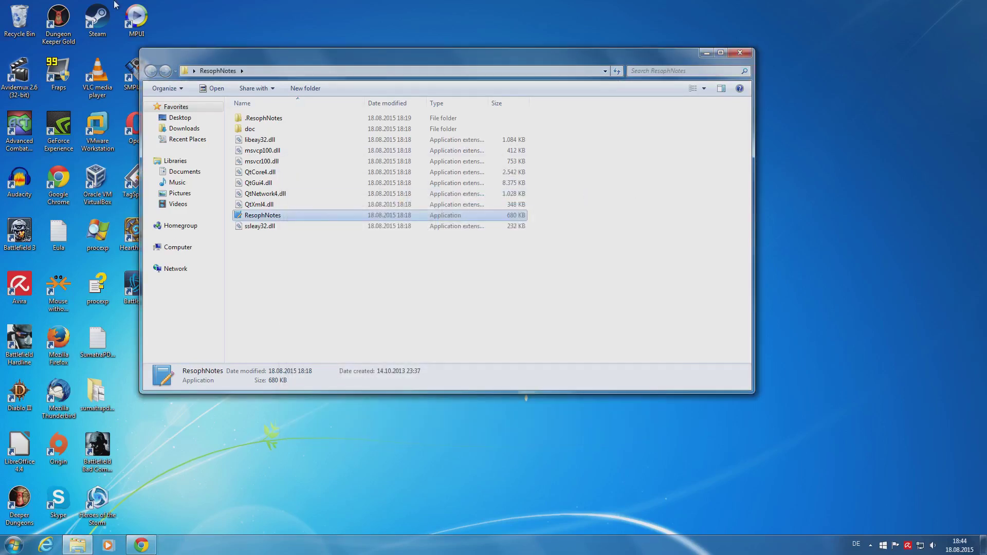
{"action": "left_click_drag", "start_coordinate": [196, 54], "coordinate": [262, 83]}
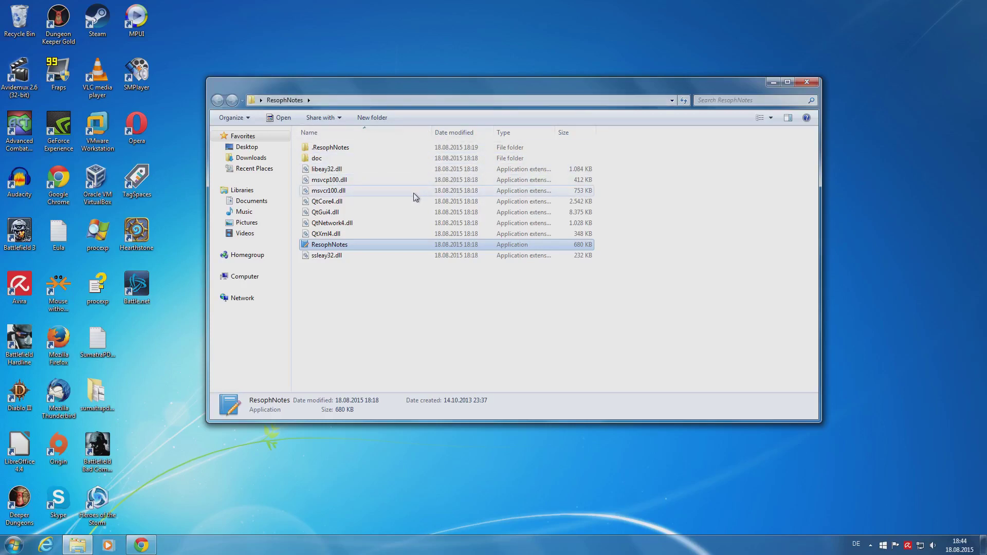
{"action": "mouse_move", "coordinate": [414, 194]}
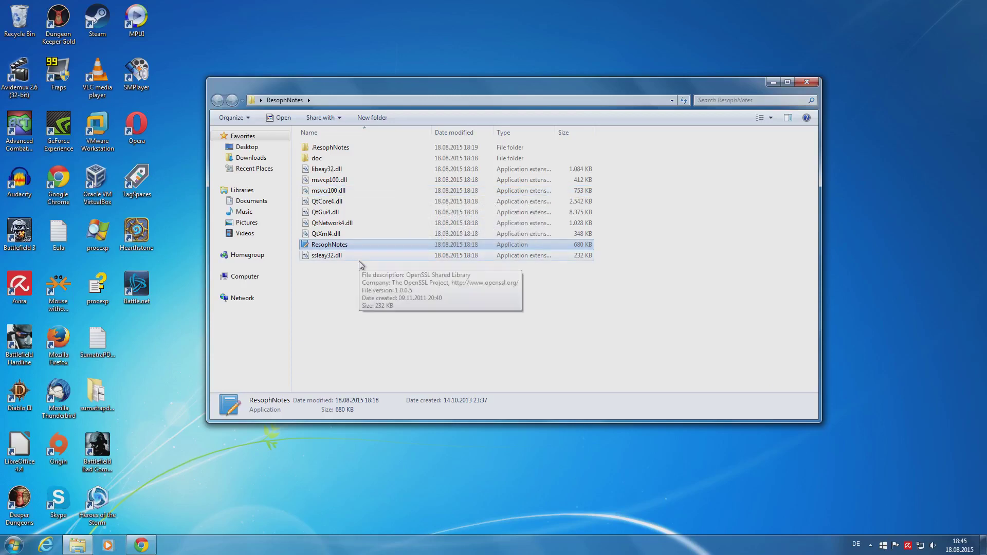
{"action": "left_click_drag", "start_coordinate": [216, 2], "coordinate": [3, 531]}
{"action": "left_click", "coordinate": [162, 403]}
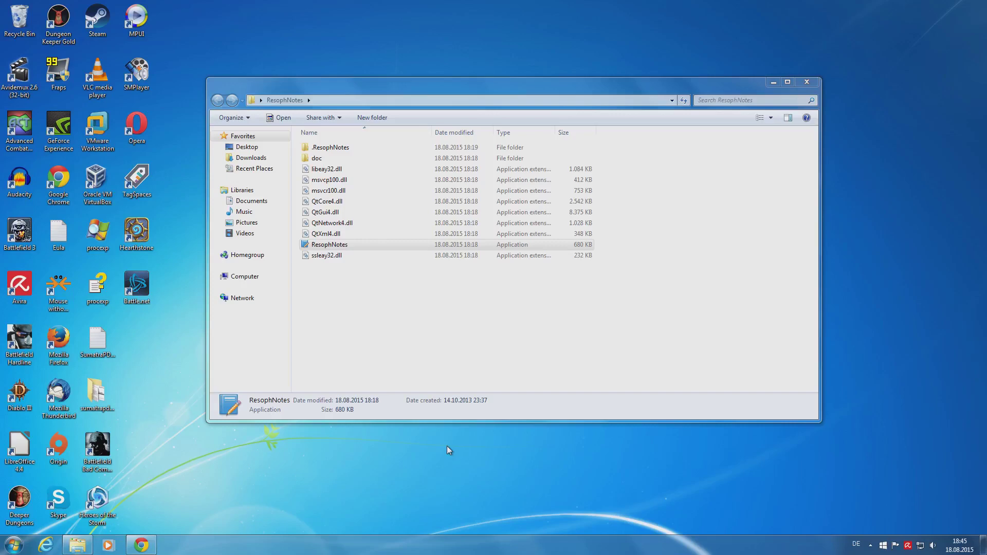
Lower the ResophNotes folder window to uncover the desktop icons, and launch SumatraPDF with its window moved and shrunk
{"action": "left_click_drag", "start_coordinate": [278, 82], "coordinate": [263, 156]}
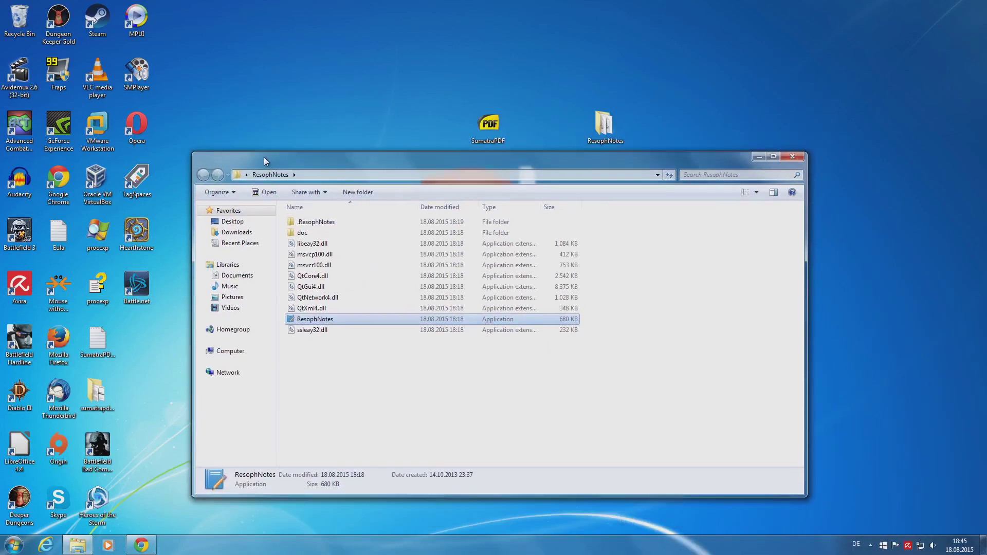
{"action": "double_click", "coordinate": [500, 125]}
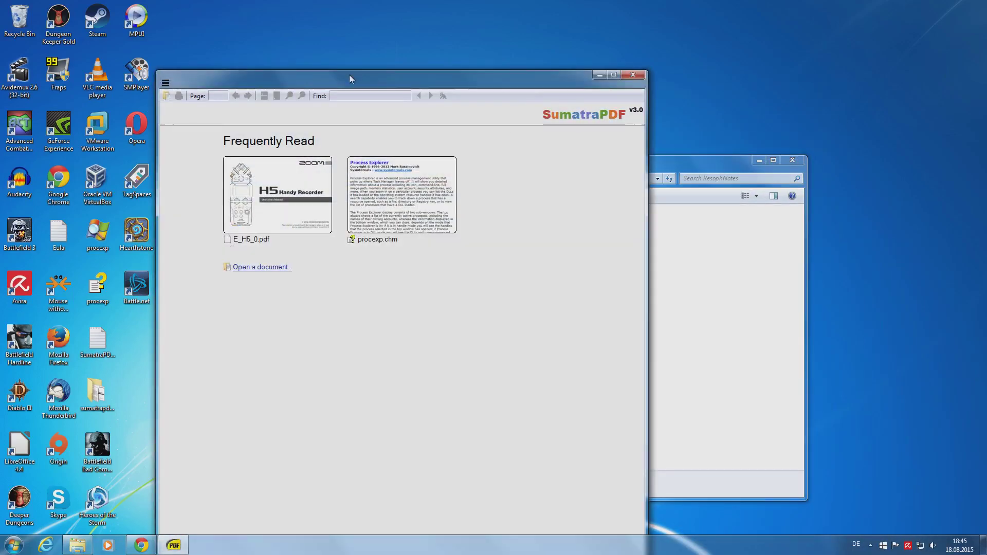
{"action": "left_click_drag", "start_coordinate": [350, 75], "coordinate": [369, 17]}
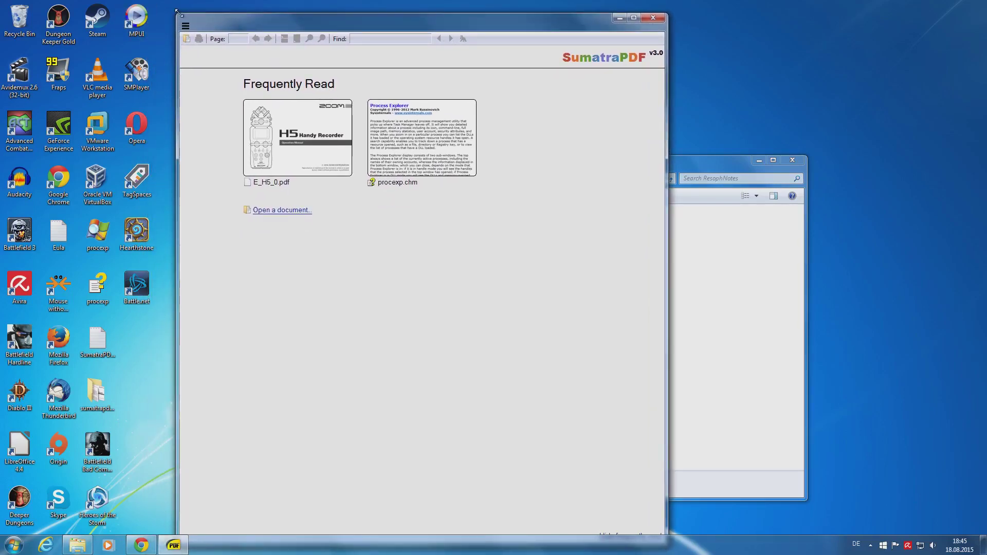
{"action": "left_click_drag", "start_coordinate": [176, 11], "coordinate": [207, 133]}
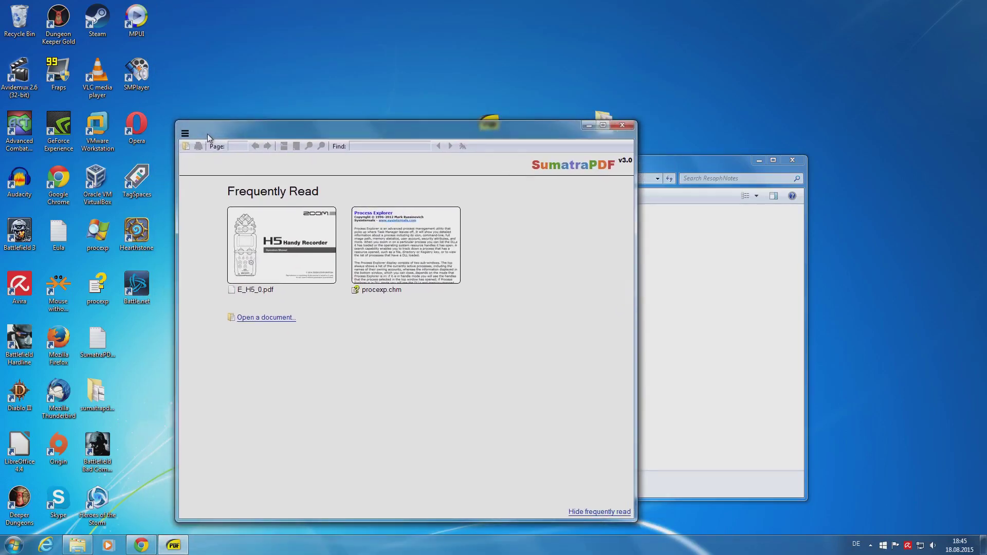